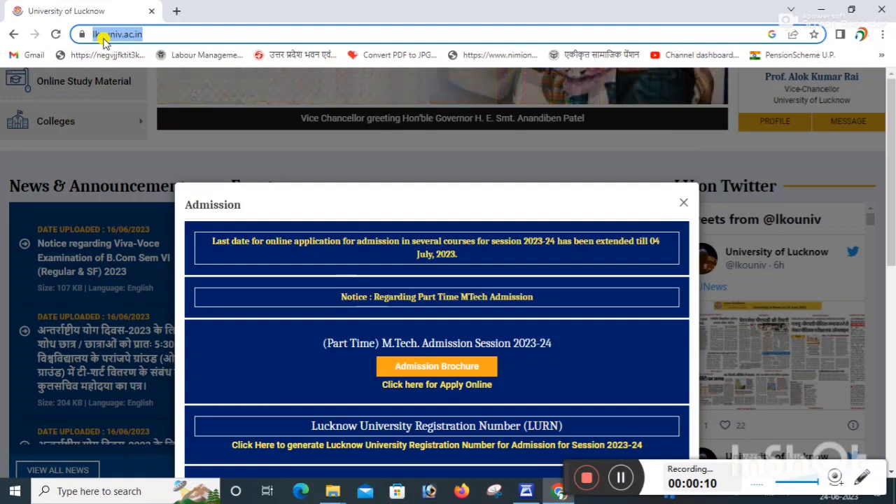
Scroll through the Admission notice popup, then close it
{"action": "left_click", "coordinate": [147, 33]}
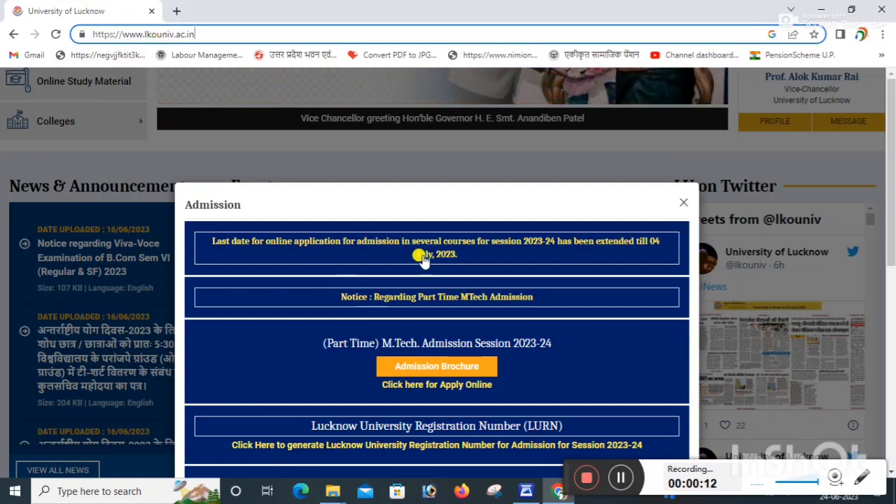
{"action": "scroll", "coordinate": [420, 254], "scroll_direction": "down", "scroll_amount": 2}
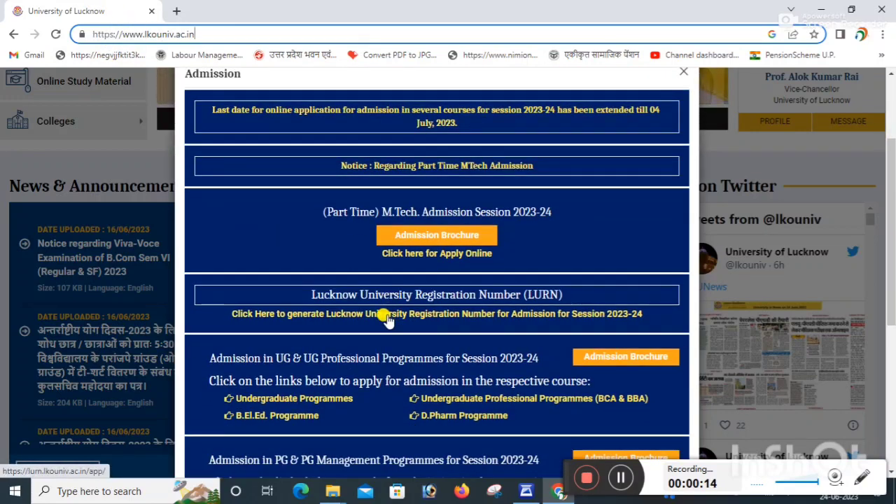
{"action": "scroll", "coordinate": [382, 315], "scroll_direction": "down", "scroll_amount": 1}
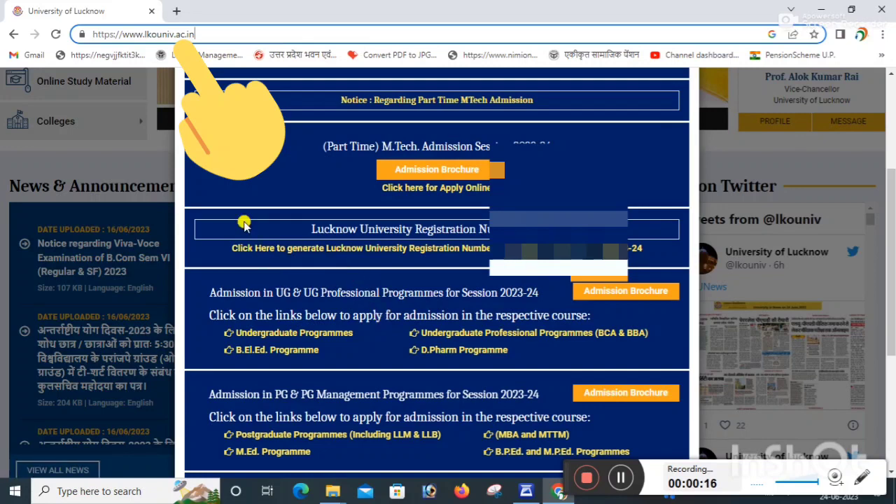
{"action": "scroll", "coordinate": [237, 219], "scroll_direction": "down", "scroll_amount": 1}
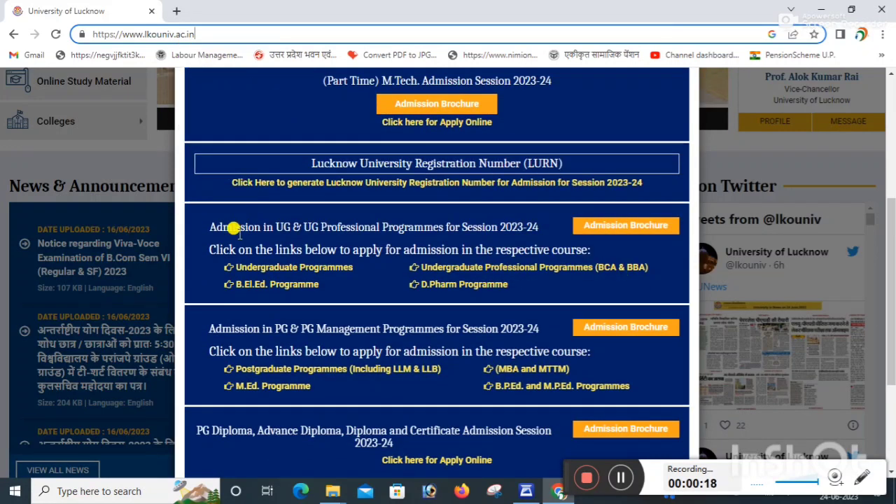
{"action": "scroll", "coordinate": [381, 261], "scroll_direction": "down", "scroll_amount": 1}
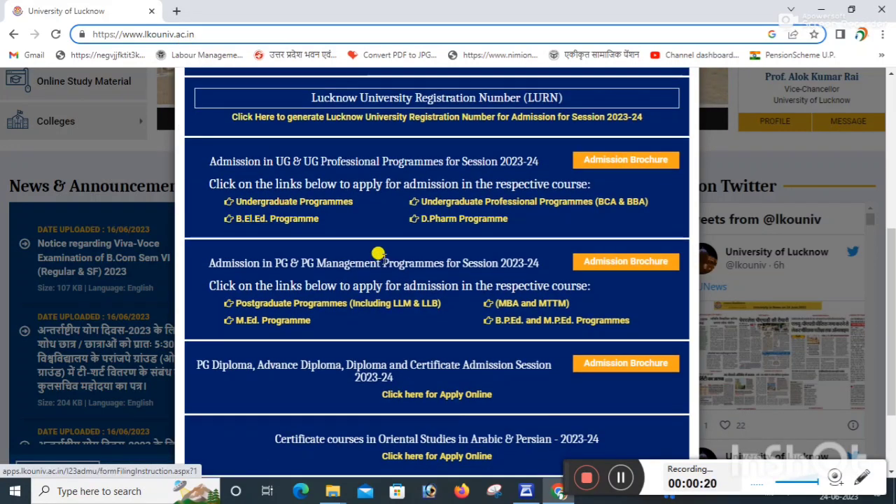
{"action": "scroll", "coordinate": [310, 236], "scroll_direction": "down", "scroll_amount": 2}
{"action": "scroll", "coordinate": [308, 238], "scroll_direction": "down", "scroll_amount": 1}
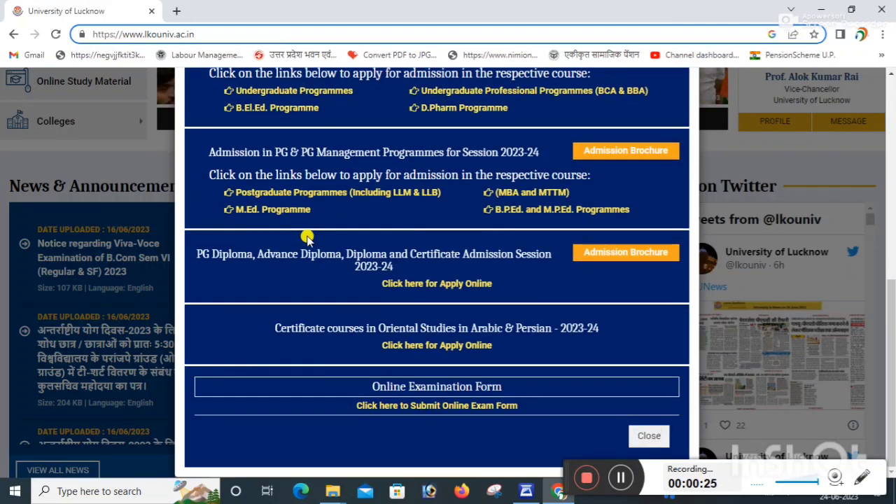
{"action": "scroll", "coordinate": [308, 238], "scroll_direction": "up", "scroll_amount": 2}
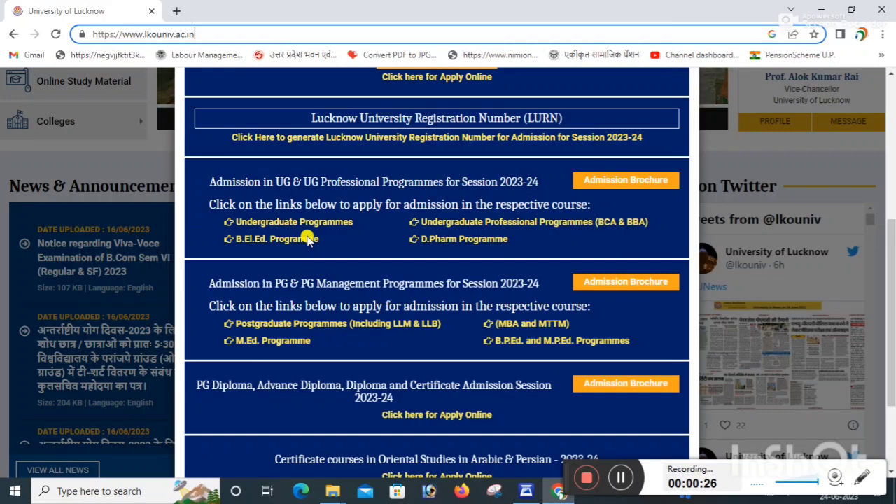
{"action": "scroll", "coordinate": [308, 238], "scroll_direction": "up", "scroll_amount": 3}
{"action": "scroll", "coordinate": [308, 238], "scroll_direction": "down", "scroll_amount": 1}
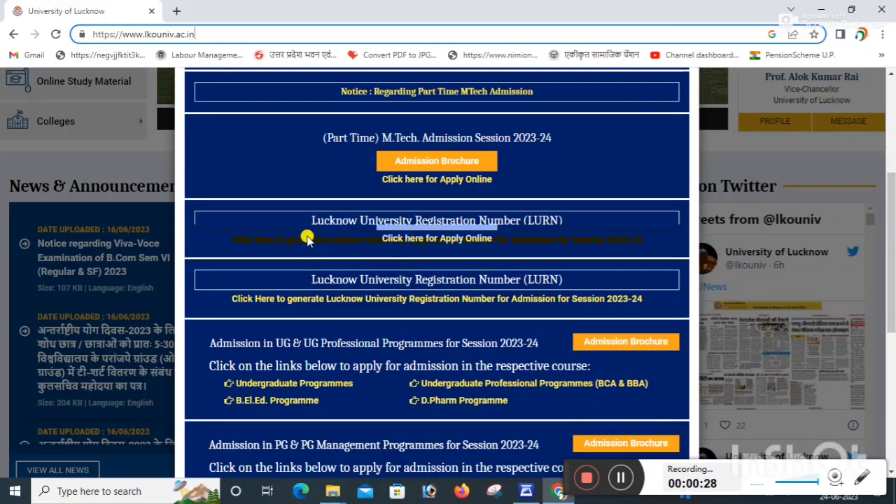
{"action": "scroll", "coordinate": [284, 238], "scroll_direction": "up", "scroll_amount": 3}
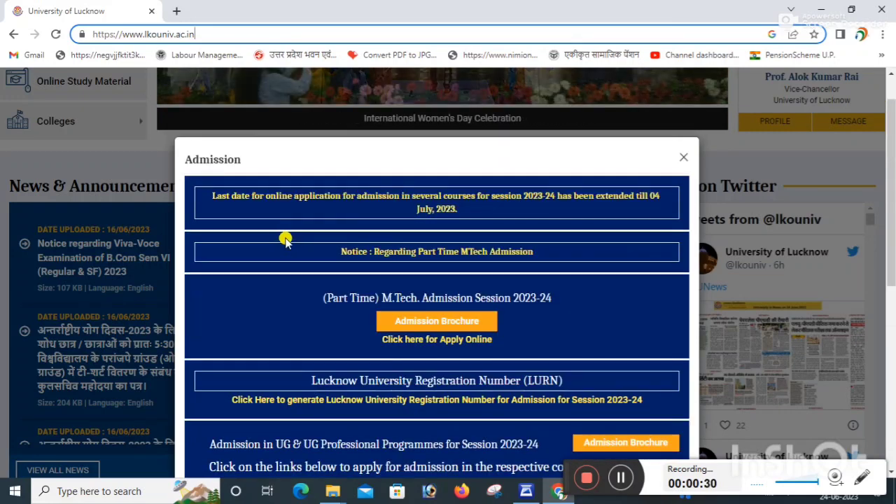
{"action": "scroll", "coordinate": [291, 241], "scroll_direction": "down", "scroll_amount": 3}
{"action": "scroll", "coordinate": [343, 259], "scroll_direction": "up", "scroll_amount": 2}
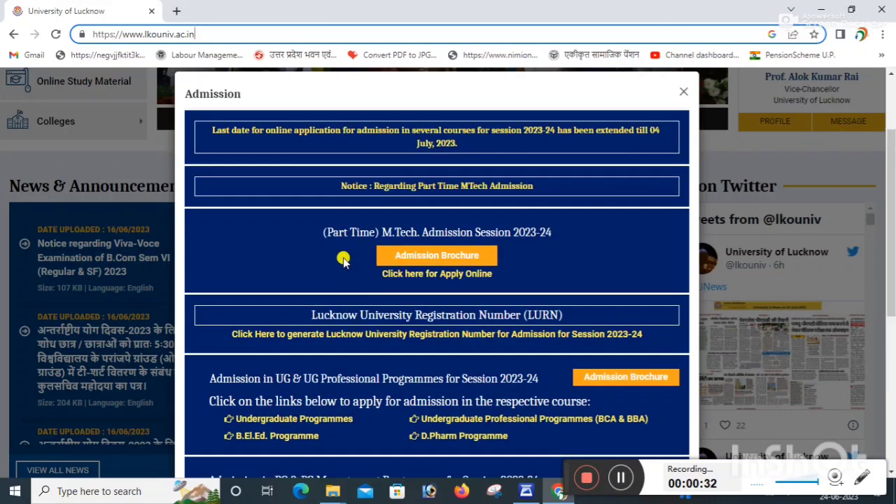
{"action": "scroll", "coordinate": [343, 259], "scroll_direction": "up", "scroll_amount": 2}
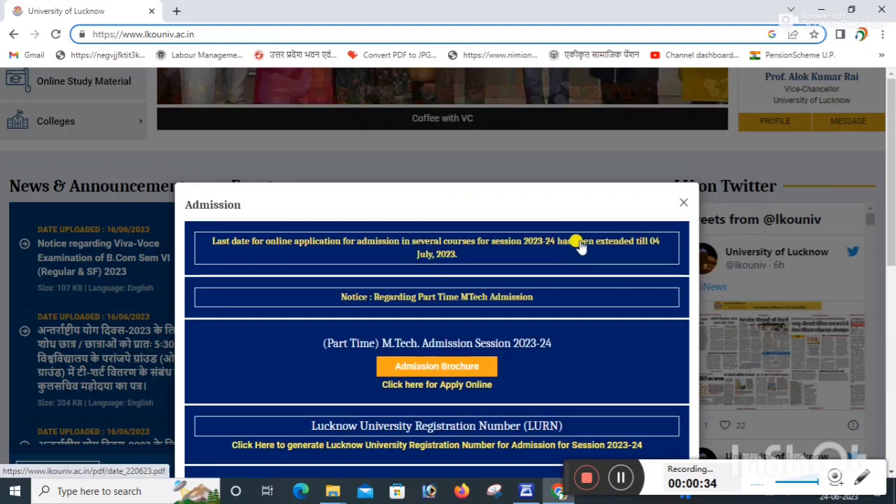
{"action": "scroll", "coordinate": [437, 266], "scroll_direction": "down", "scroll_amount": 1}
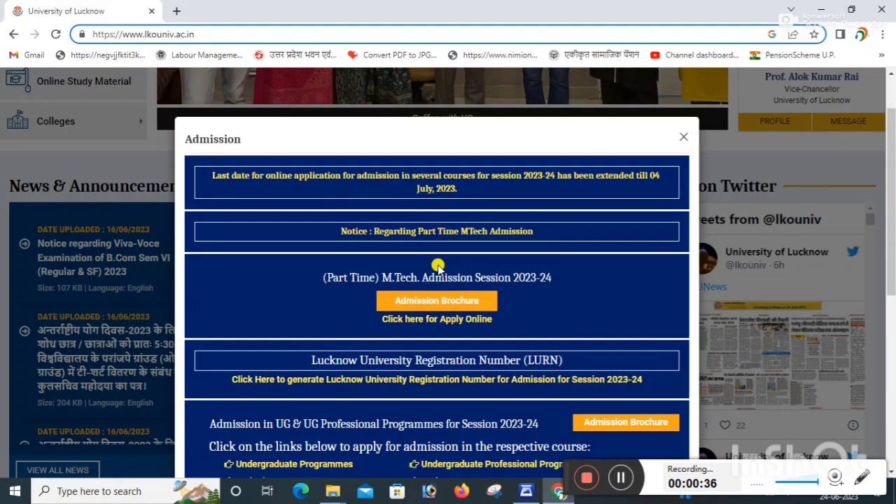
{"action": "scroll", "coordinate": [525, 231], "scroll_direction": "down", "scroll_amount": 1}
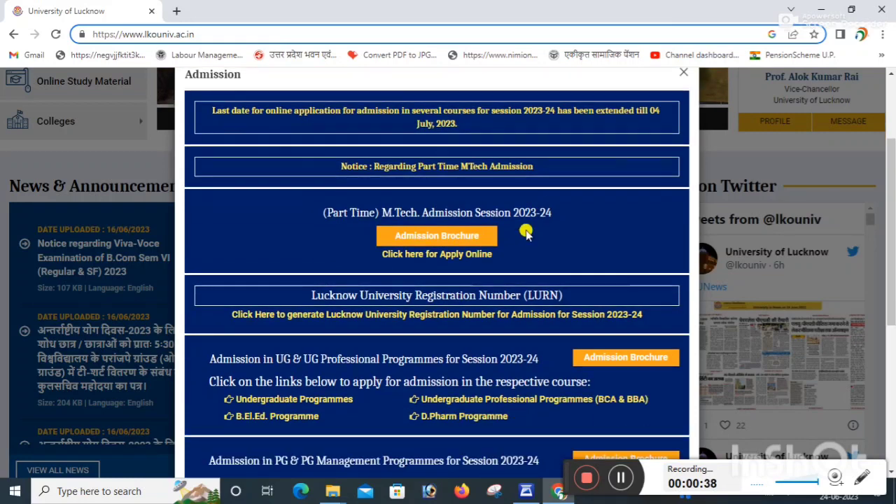
{"action": "scroll", "coordinate": [521, 260], "scroll_direction": "down", "scroll_amount": 3}
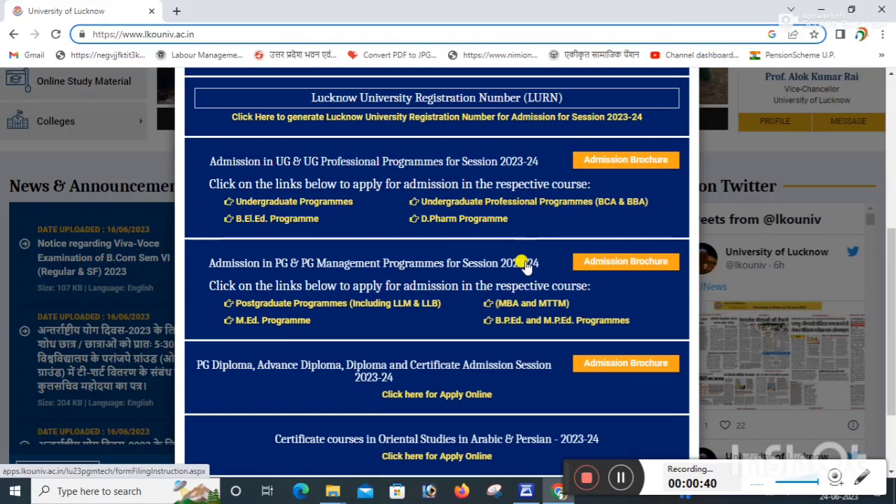
{"action": "scroll", "coordinate": [525, 265], "scroll_direction": "down", "scroll_amount": 2}
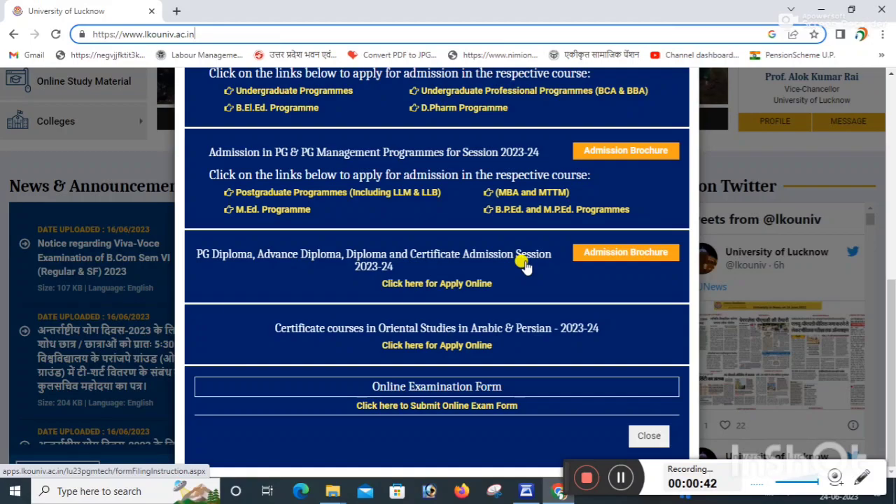
{"action": "scroll", "coordinate": [525, 265], "scroll_direction": "up", "scroll_amount": 5}
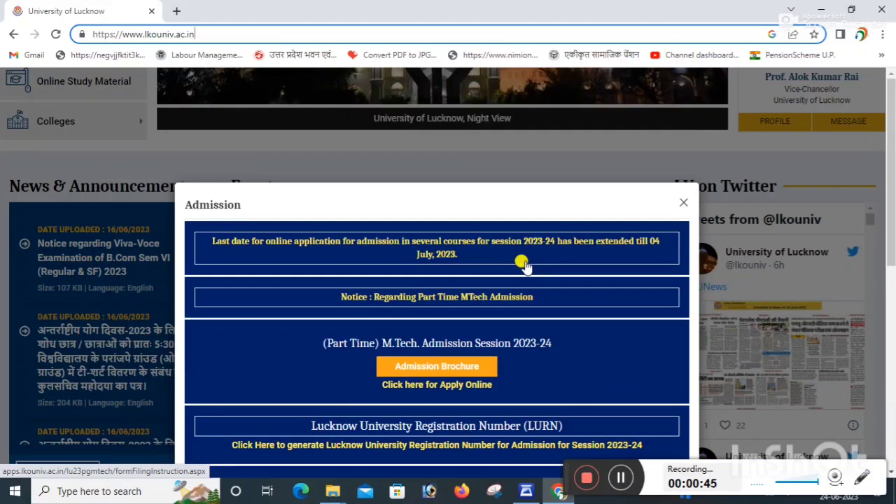
{"action": "left_click", "coordinate": [683, 201]}
Open 'Lucknow University Registration Number (LURN)' from the ADMISSION menu in a new tab
{"action": "scroll", "coordinate": [434, 198], "scroll_direction": "up", "scroll_amount": 3}
{"action": "scroll", "coordinate": [434, 198], "scroll_direction": "up", "scroll_amount": 2}
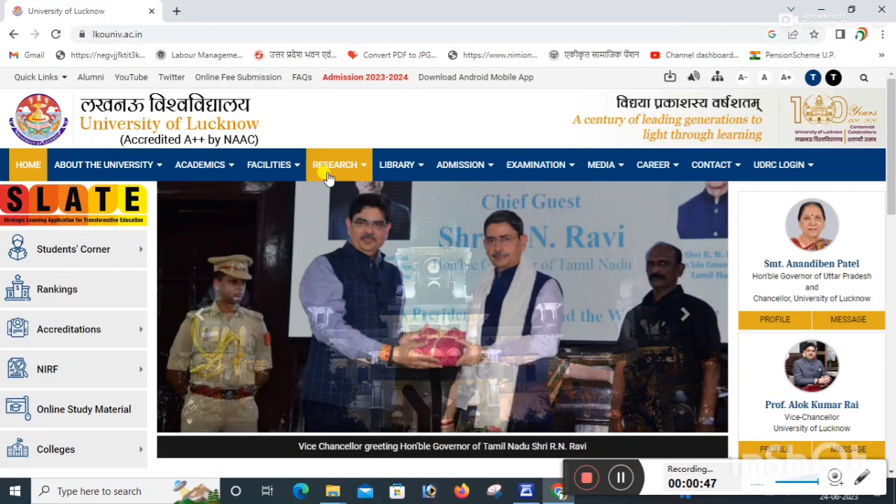
{"action": "mouse_move", "coordinate": [470, 173]}
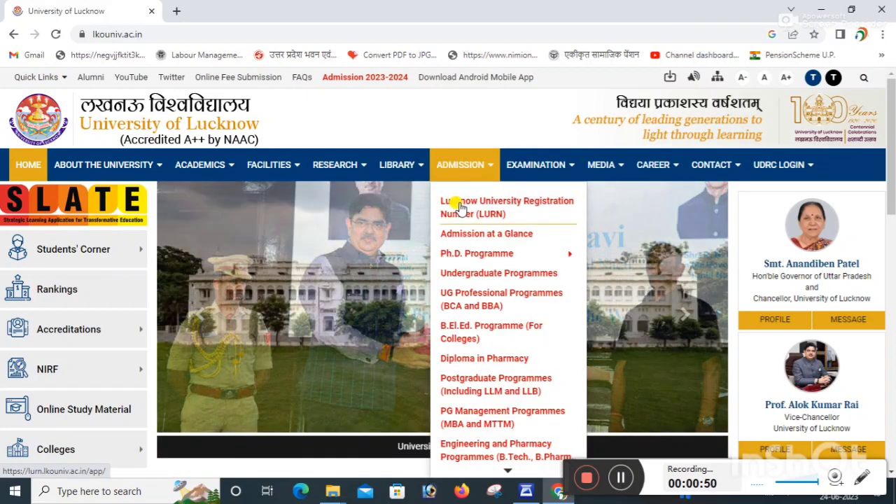
{"action": "left_click", "coordinate": [529, 207]}
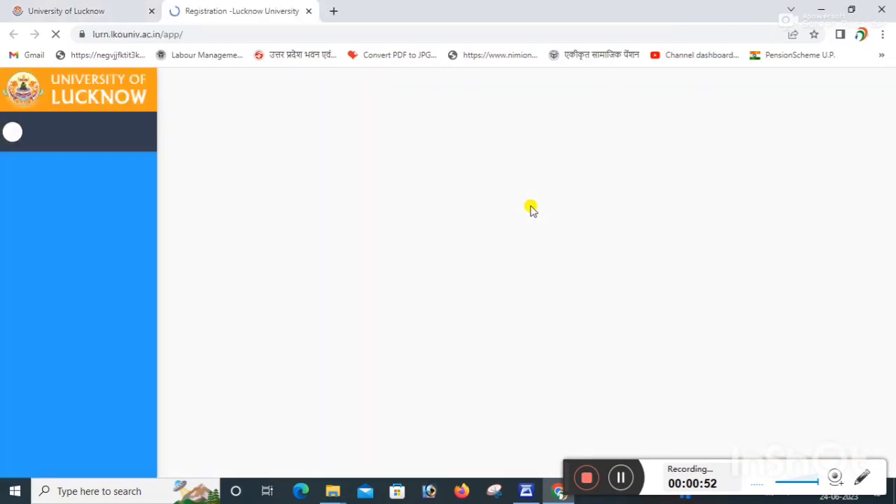
Enter the student's first name and last name in the LURN application form
{"action": "scroll", "coordinate": [420, 252], "scroll_direction": "down", "scroll_amount": 1}
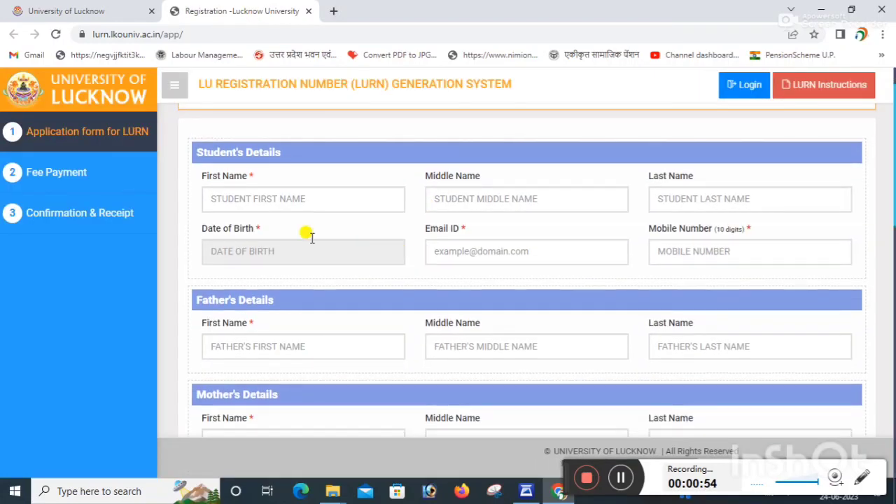
{"action": "left_click", "coordinate": [288, 202]}
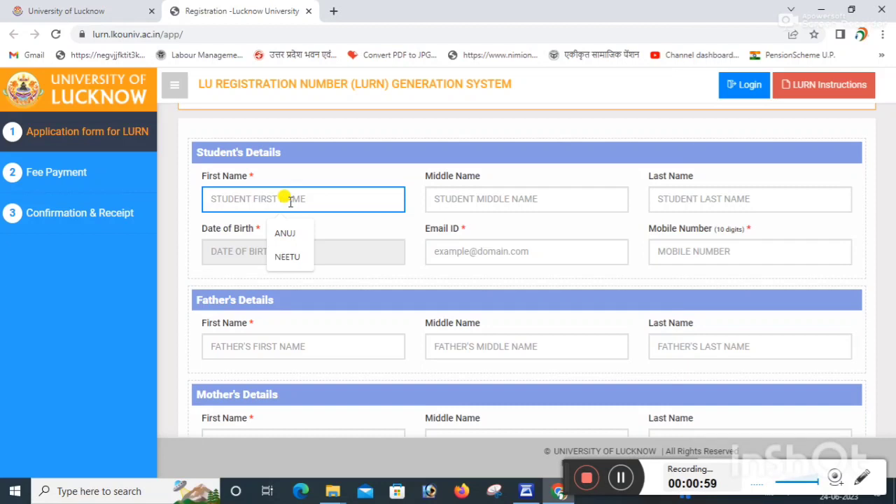
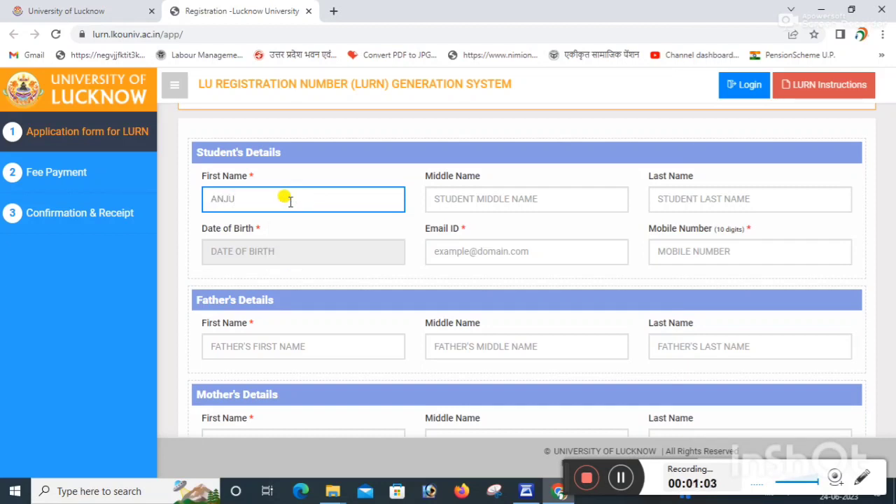
{"action": "key", "text": "Tab"}
{"action": "key", "text": "Tab"}
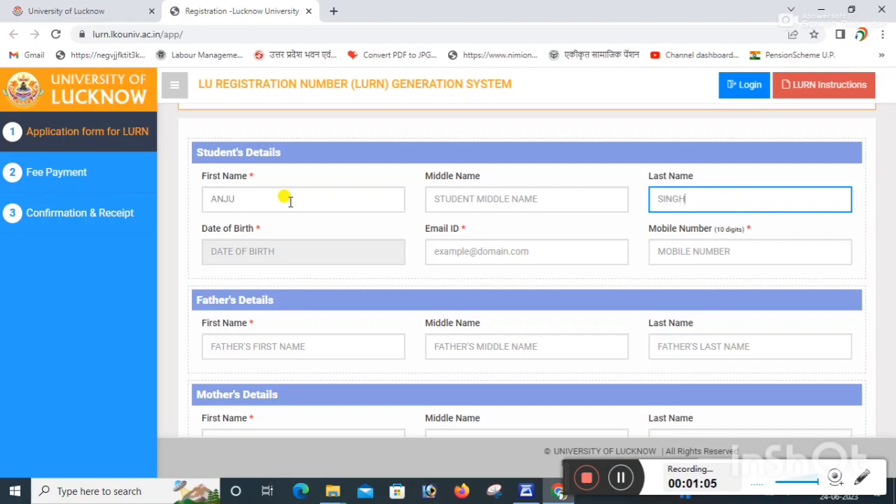
{"action": "left_click", "coordinate": [290, 250]}
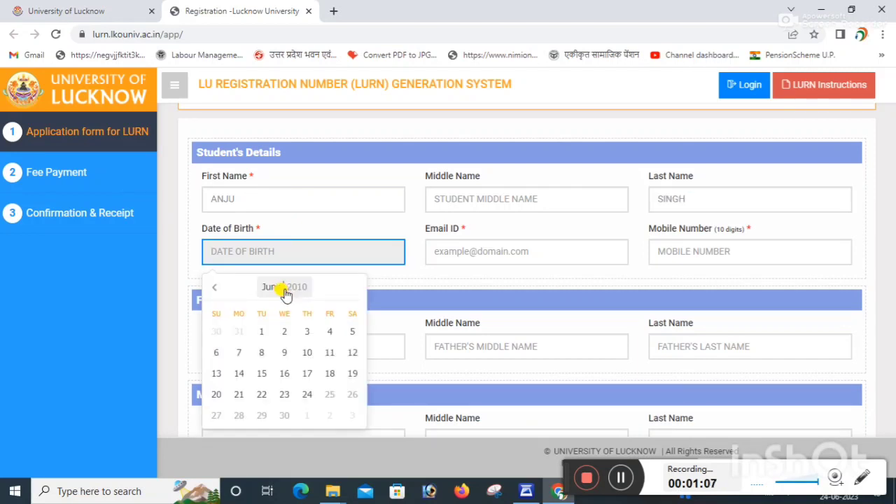
Pick 2005, February and day 1 in the Date of Birth calendar
{"action": "left_click", "coordinate": [284, 288]}
{"action": "left_click", "coordinate": [284, 287]}
{"action": "left_click", "coordinate": [215, 287]}
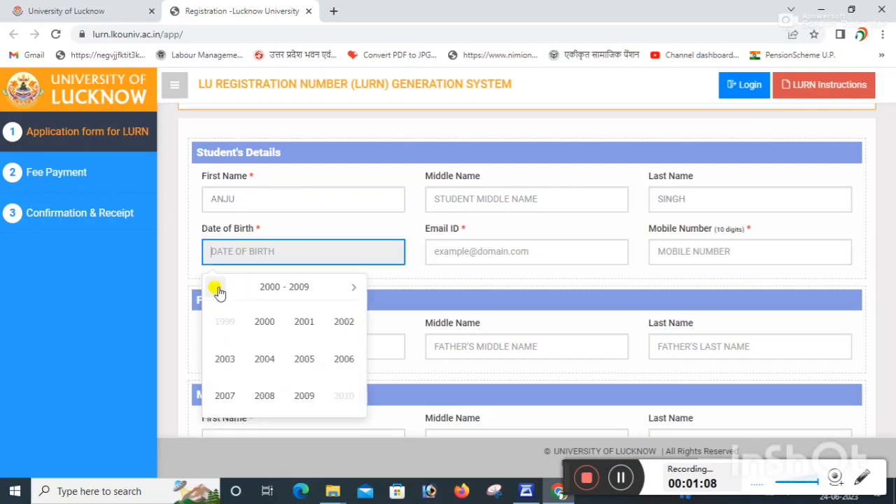
{"action": "left_click", "coordinate": [303, 359]}
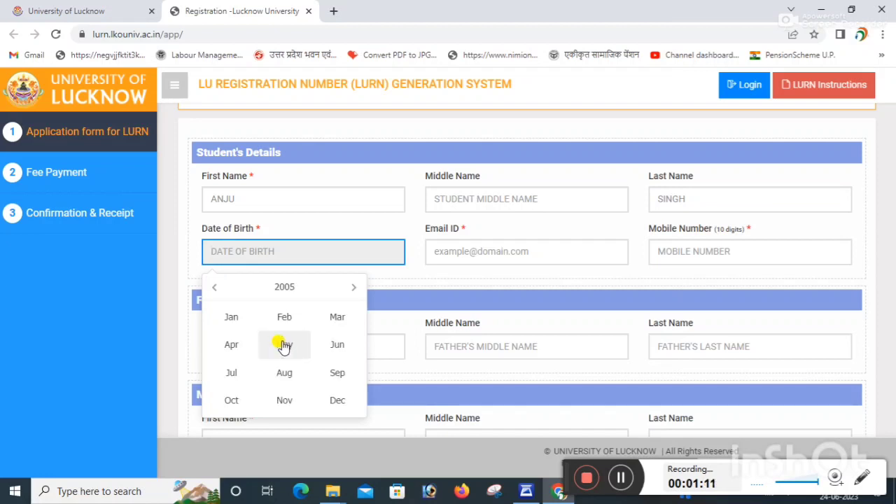
{"action": "left_click", "coordinate": [282, 315]}
{"action": "left_click", "coordinate": [261, 331]}
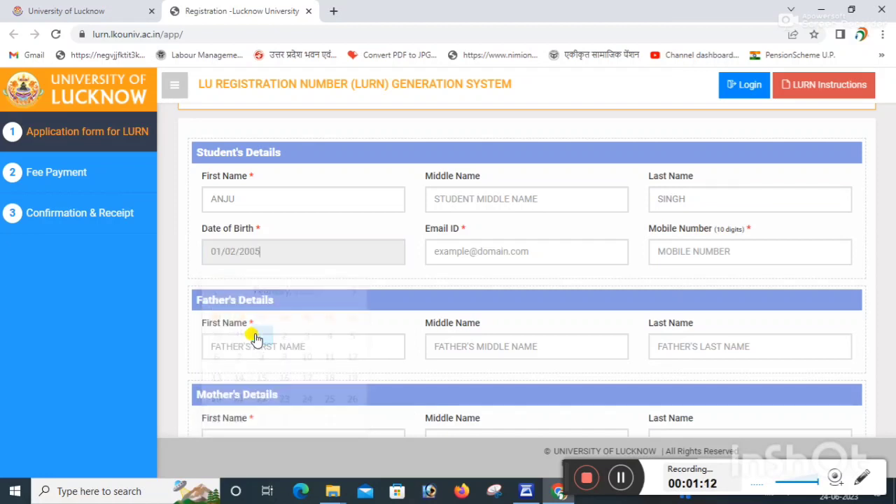
{"action": "left_click", "coordinate": [490, 251]}
{"action": "left_click", "coordinate": [570, 200]}
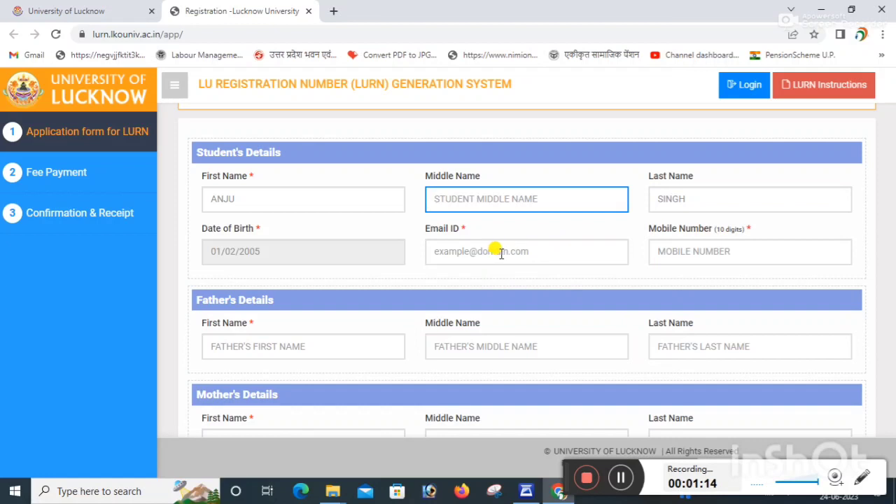
Fill in the student's e-mail address in Email ID and the 10-digit mobile number
{"action": "left_click", "coordinate": [501, 254]}
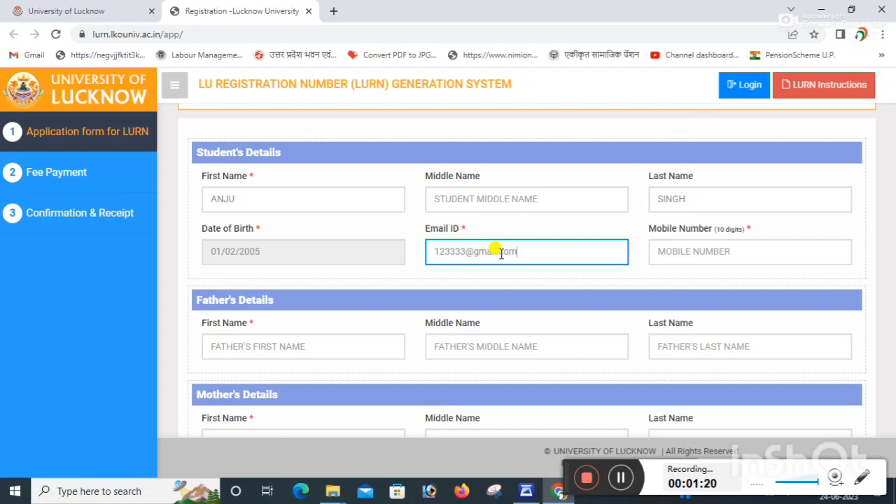
{"action": "key", "text": "Tab"}
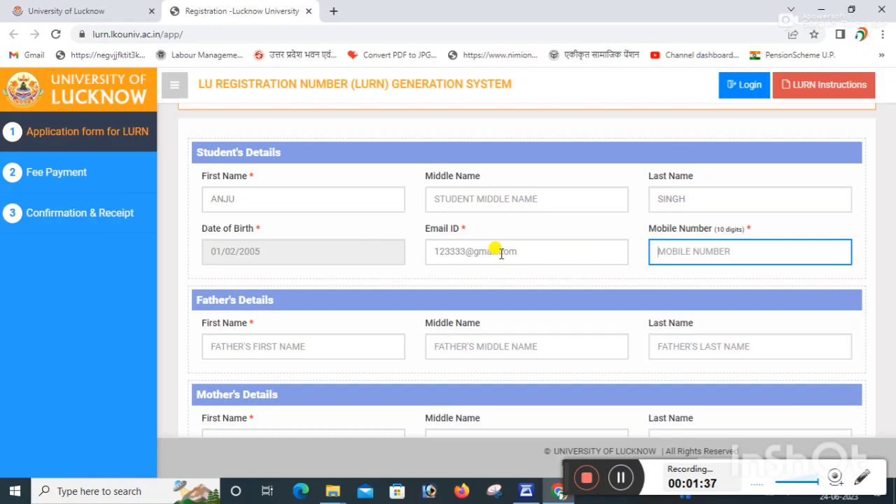
{"action": "type", "text": "7"}
{"action": "key", "text": "BackSpace"}
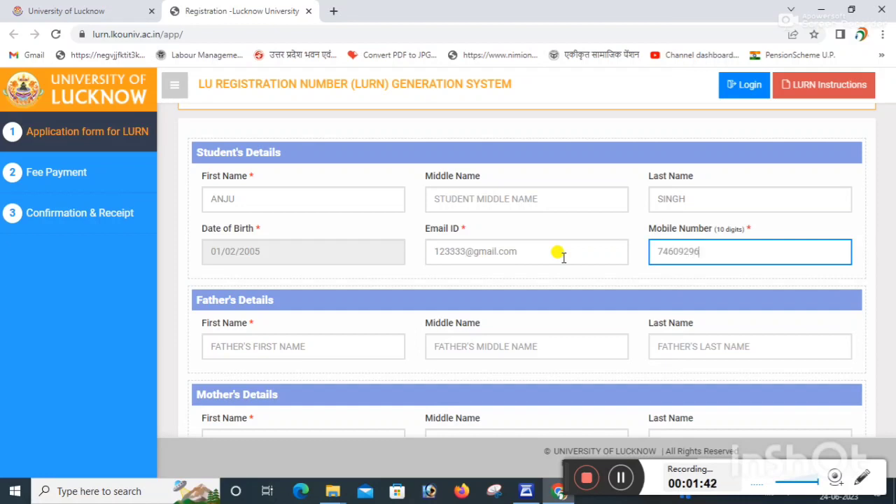
{"action": "scroll", "coordinate": [240, 315], "scroll_direction": "down", "scroll_amount": 1}
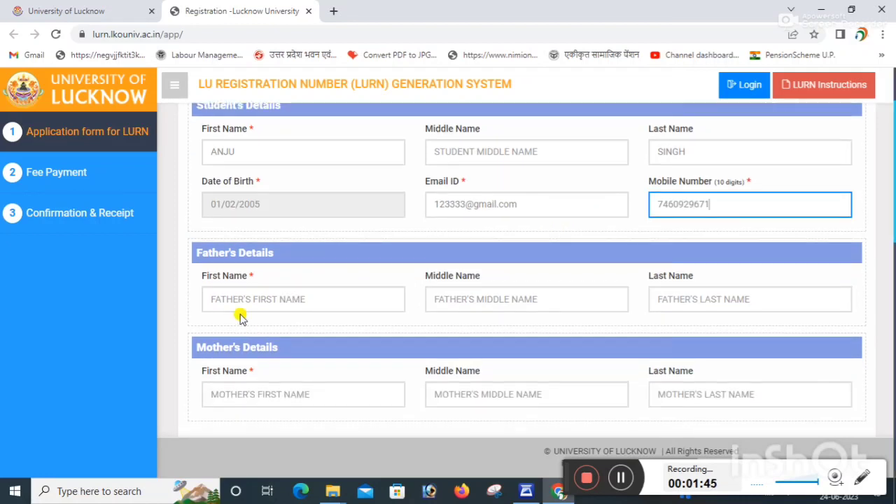
Enter the father's first and last names, the mother's first name, and start her last name
{"action": "left_click", "coordinate": [236, 301]}
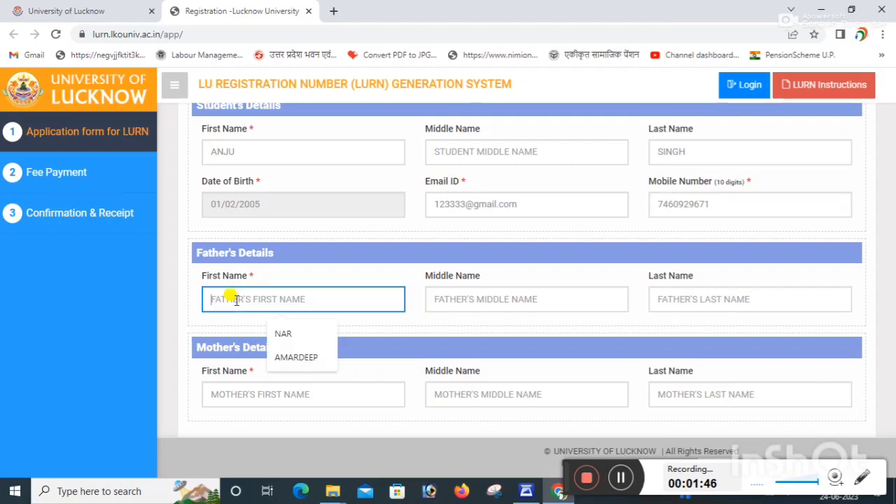
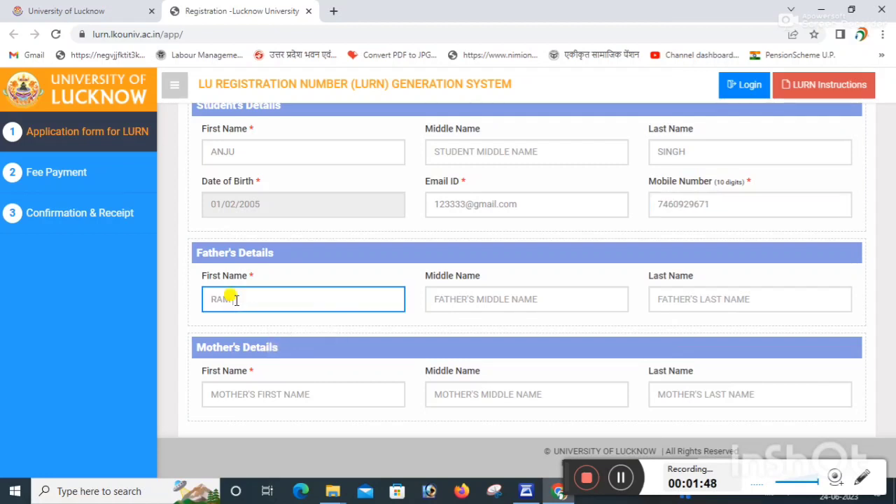
{"action": "key", "text": "Tab"}
{"action": "key", "text": "Tab"}
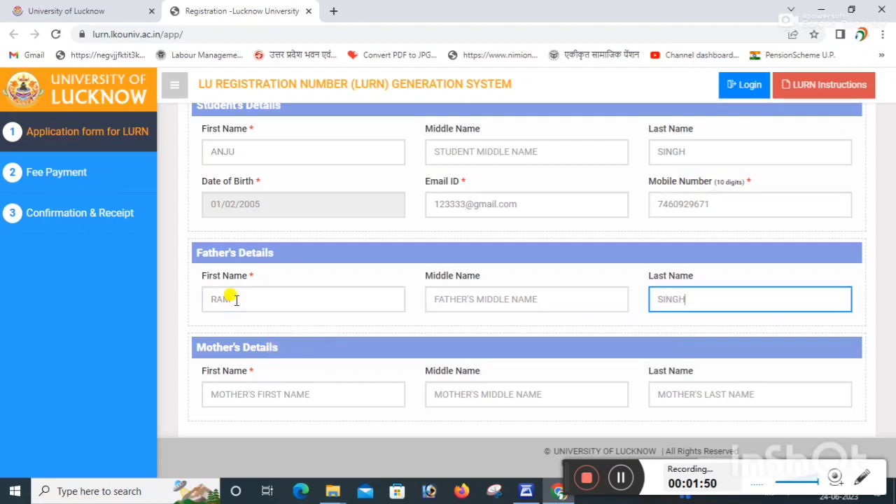
{"action": "key", "text": "Tab"}
{"action": "scroll", "coordinate": [240, 311], "scroll_direction": "down", "scroll_amount": 1}
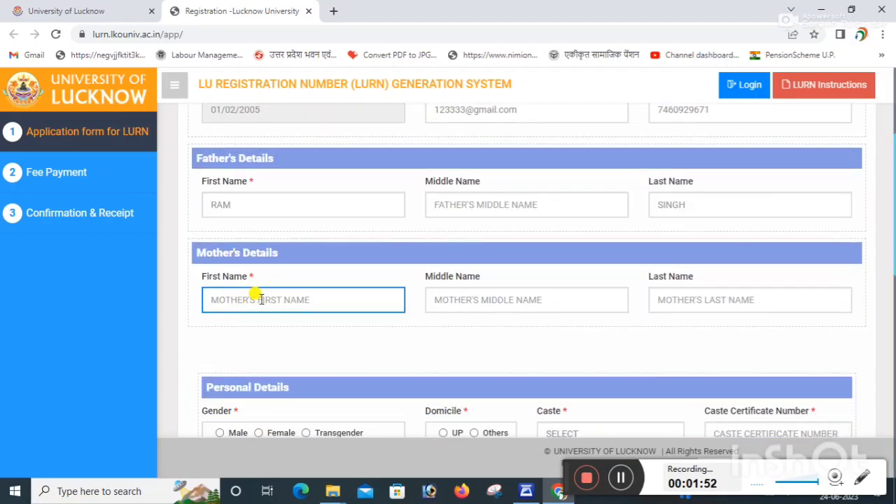
{"action": "type", "text": "SHIV"}
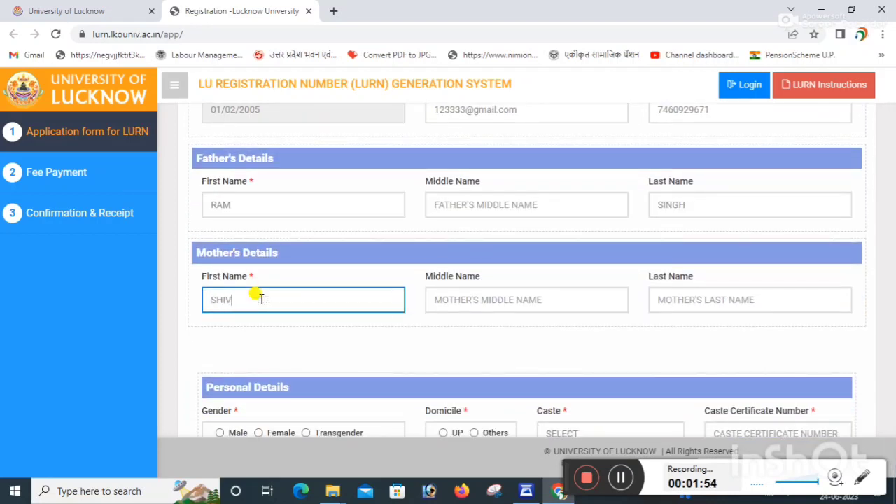
{"action": "key", "text": "Tab"}
{"action": "key", "text": "Tab"}
{"action": "type", "text": "D"}
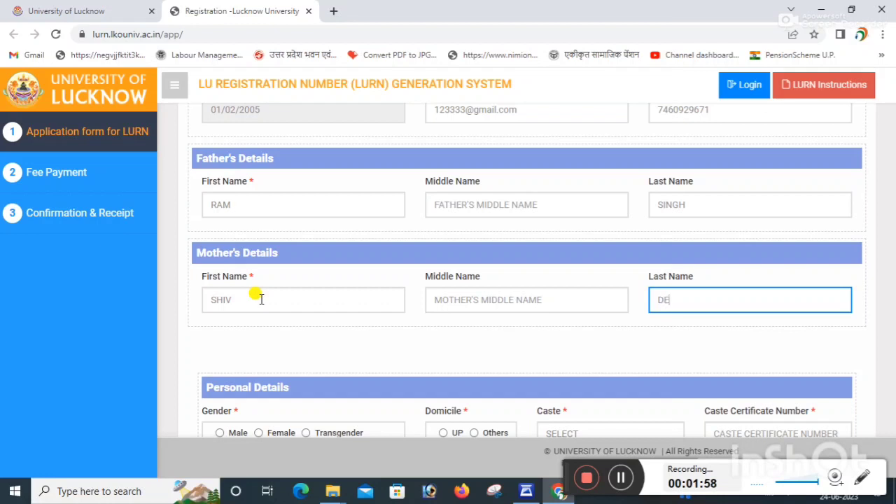
Select gender Female, domicile UP, and caste GENERAL
{"action": "scroll", "coordinate": [260, 299], "scroll_direction": "down", "scroll_amount": 2}
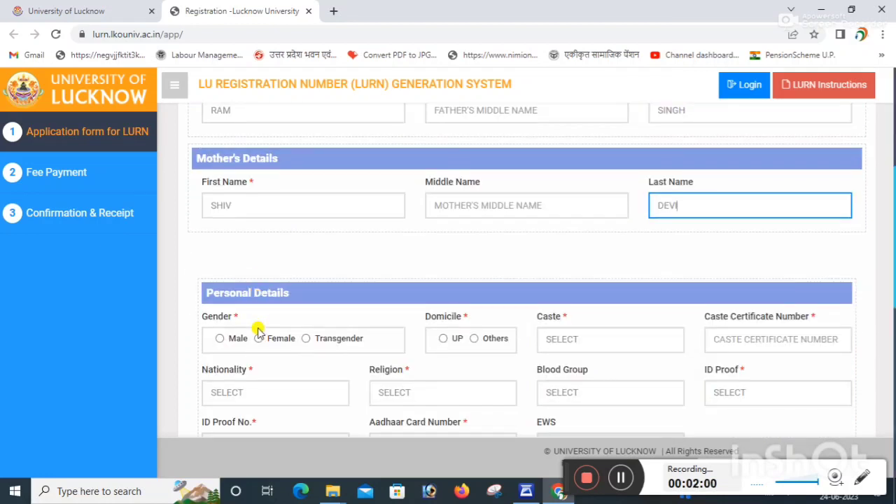
{"action": "left_click", "coordinate": [258, 338]}
{"action": "left_click", "coordinate": [443, 338]}
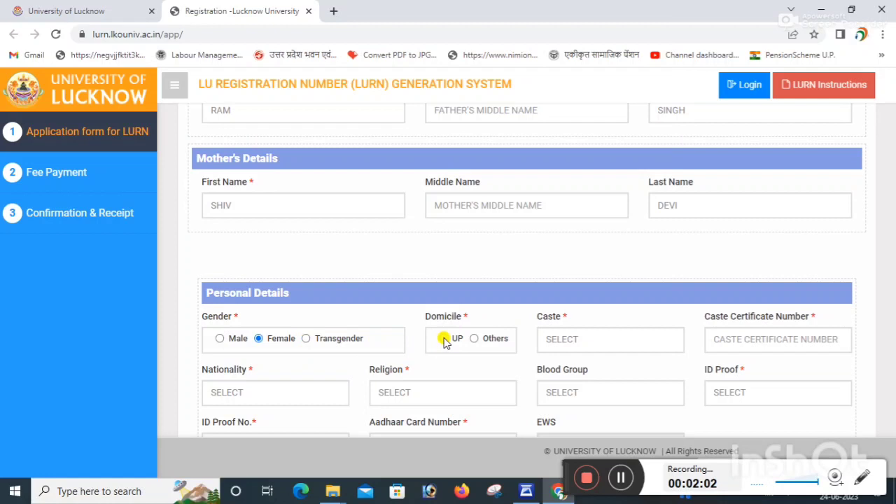
{"action": "left_click", "coordinate": [587, 342]}
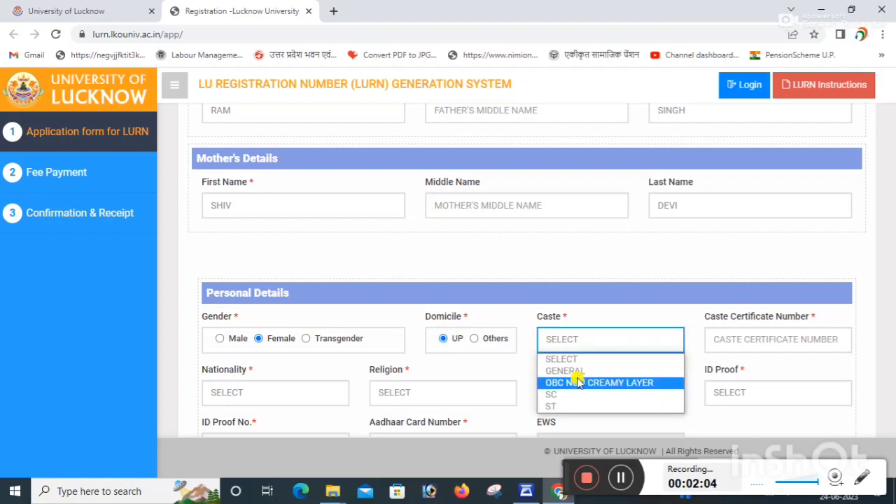
{"action": "left_click", "coordinate": [578, 368]}
{"action": "left_click", "coordinate": [620, 343]}
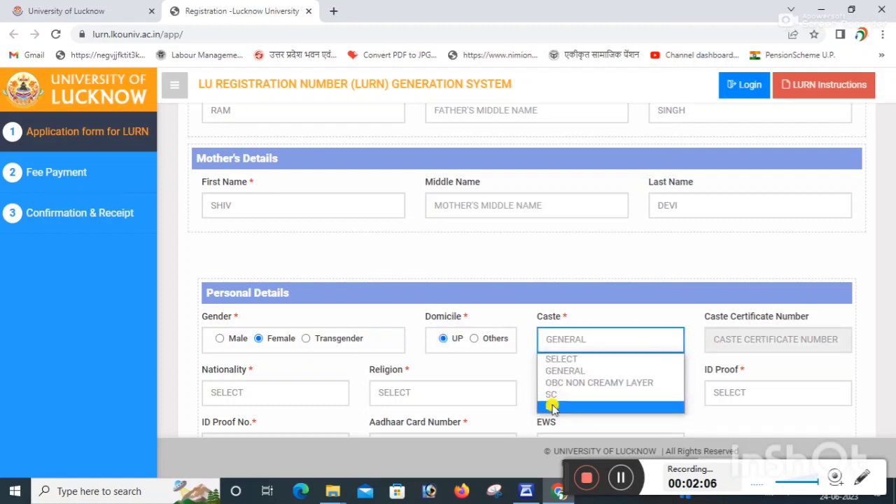
{"action": "left_click", "coordinate": [572, 374]}
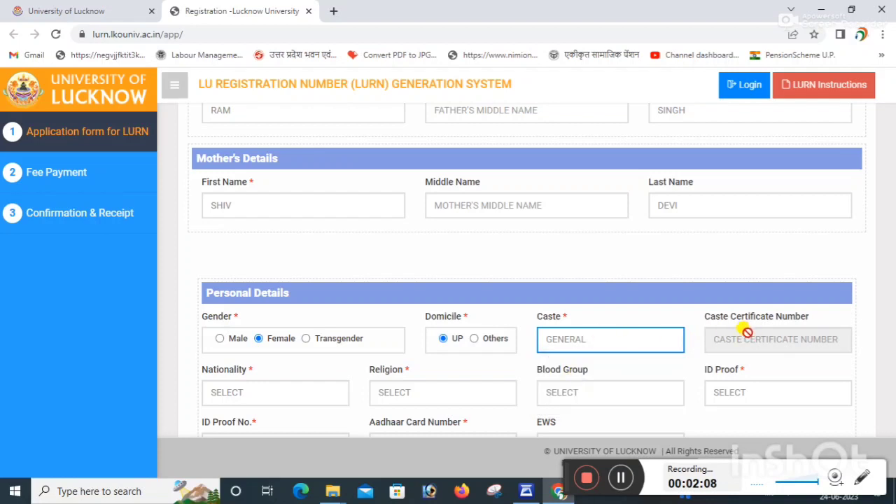
{"action": "scroll", "coordinate": [746, 334], "scroll_direction": "down", "scroll_amount": 1}
{"action": "left_click", "coordinate": [594, 294]}
{"action": "left_click", "coordinate": [640, 301]}
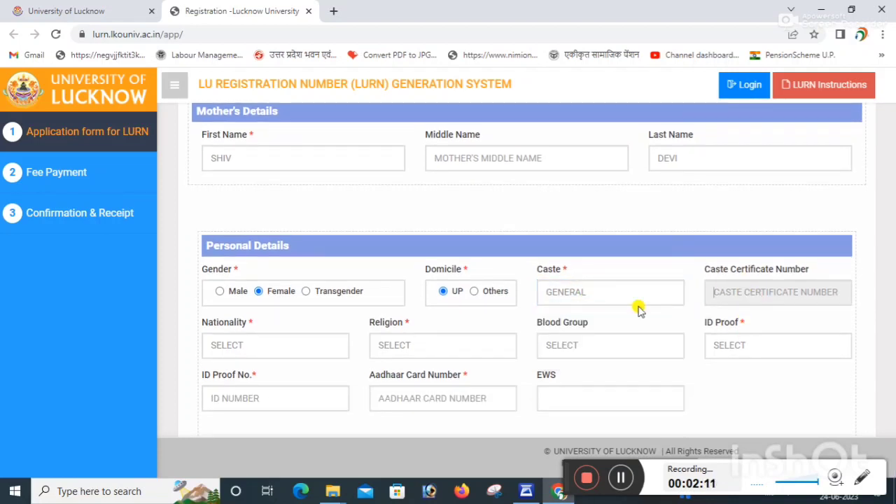
Choose nationality INDIAN, religion HINDUISM and ID proof AADHAAR ENROLLMENT NUMBER
{"action": "left_click", "coordinate": [302, 357]}
{"action": "left_click", "coordinate": [287, 376]}
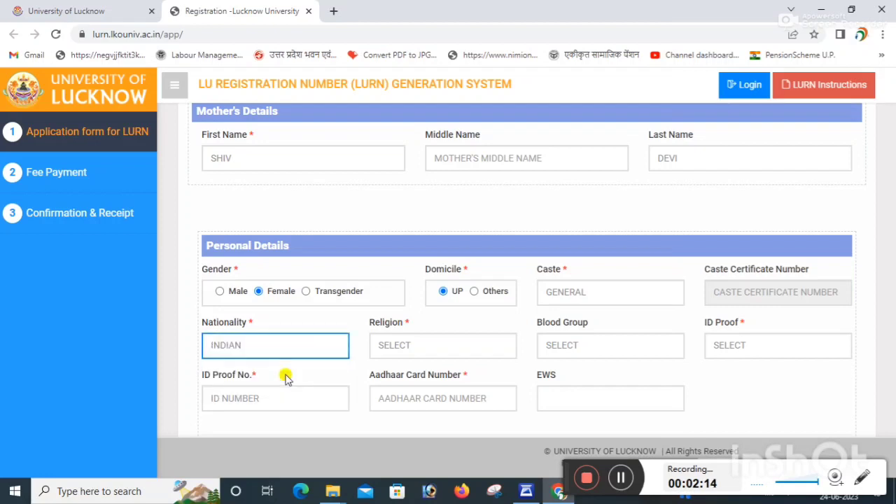
{"action": "left_click", "coordinate": [394, 357]}
{"action": "left_click", "coordinate": [418, 231]}
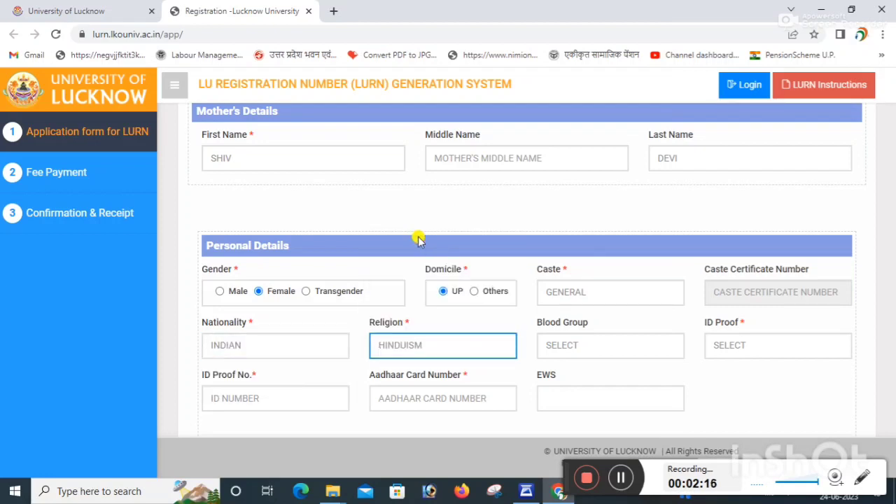
{"action": "left_click", "coordinate": [551, 357]}
{"action": "left_click", "coordinate": [609, 344]}
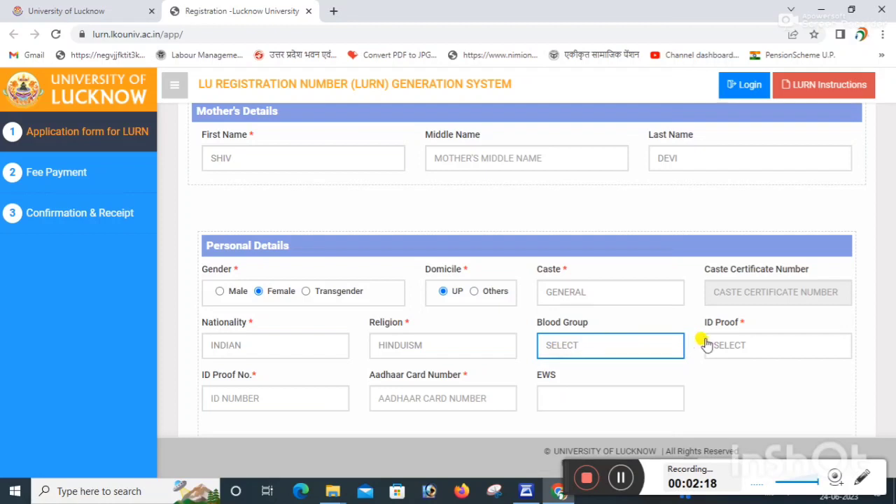
{"action": "left_click", "coordinate": [705, 345]}
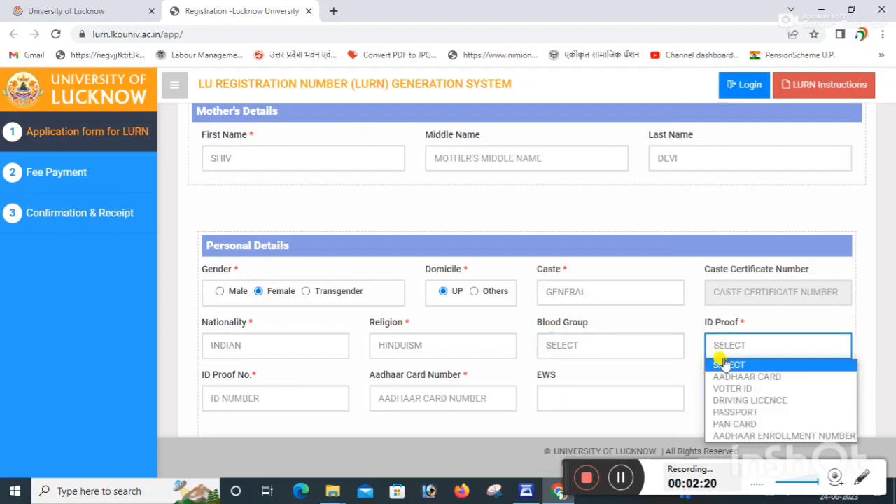
{"action": "left_click", "coordinate": [742, 436]}
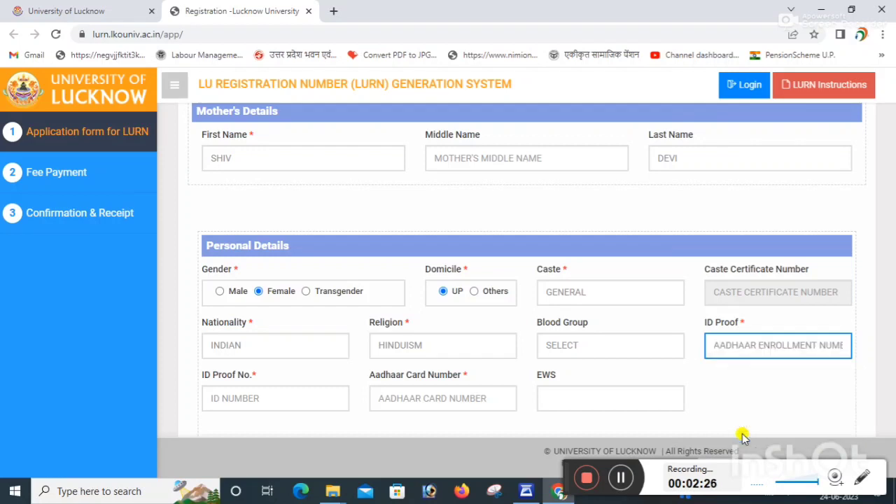
Change the ID proof type to AADHAAR CARD
{"action": "scroll", "coordinate": [640, 359], "scroll_direction": "down", "scroll_amount": 1}
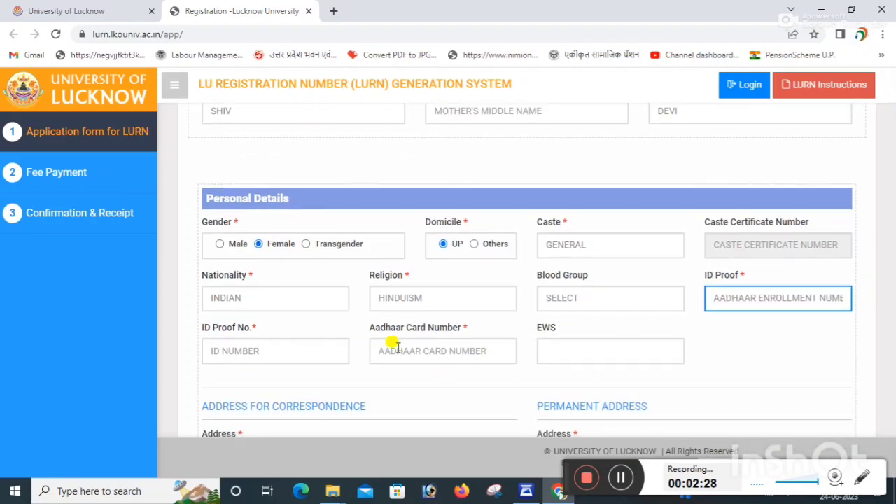
{"action": "left_click", "coordinate": [399, 342]}
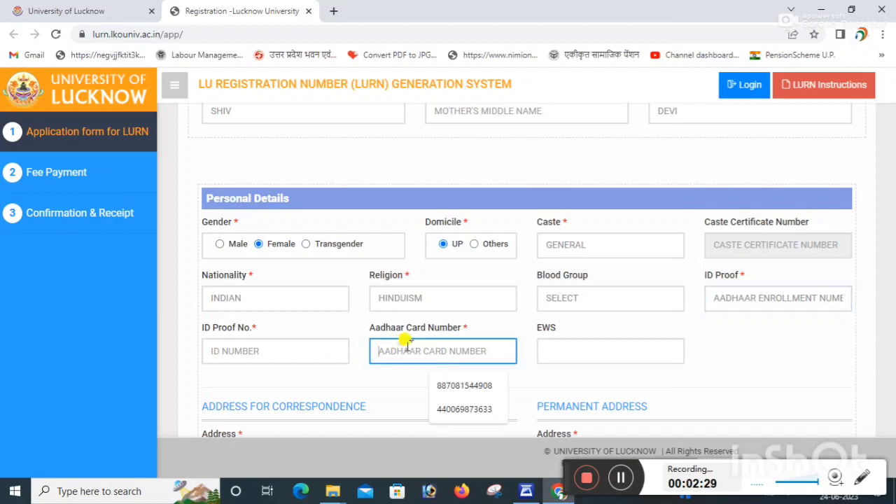
{"action": "left_click", "coordinate": [704, 306]}
{"action": "left_click", "coordinate": [731, 328]}
{"action": "left_click", "coordinate": [744, 354]}
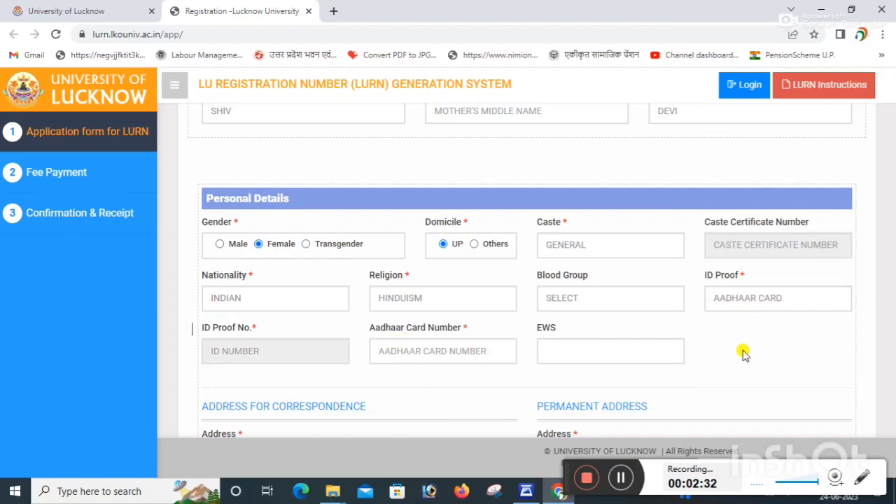
{"action": "left_click", "coordinate": [468, 353]}
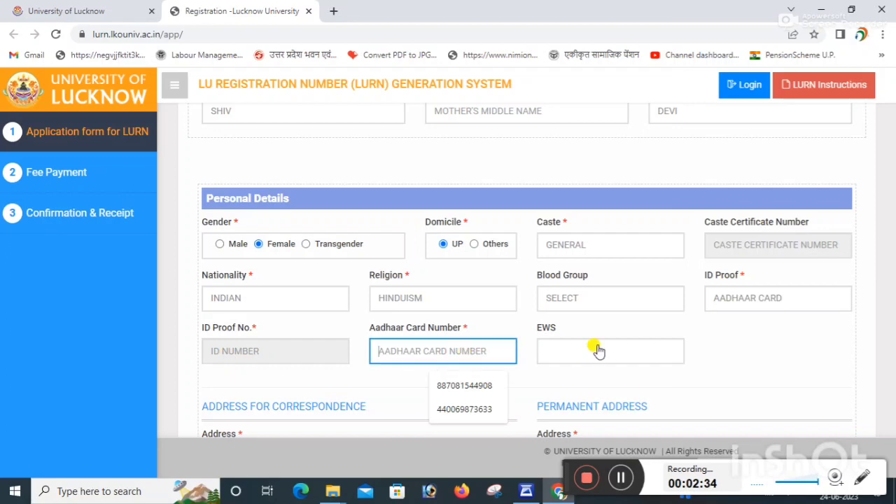
{"action": "left_click", "coordinate": [730, 344]}
{"action": "left_click", "coordinate": [614, 476]}
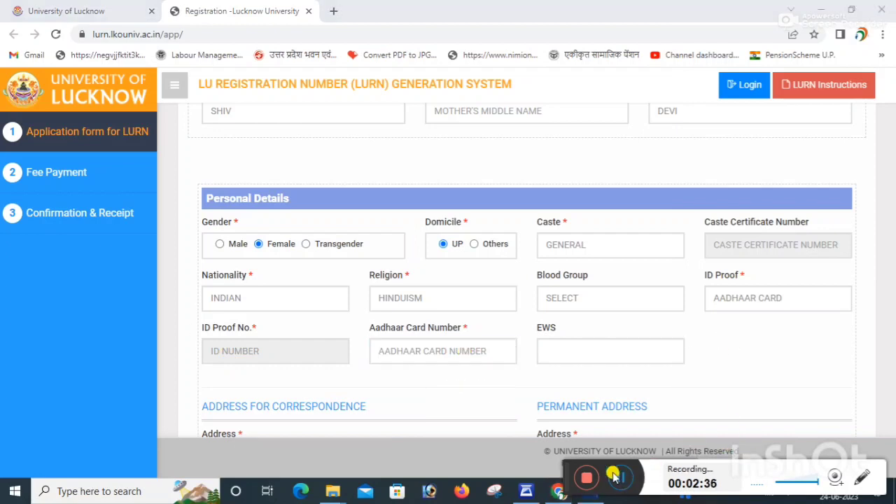
Enter the 12-digit Aadhaar card number so ID Proof No. auto-fills
{"action": "left_click", "coordinate": [409, 341]}
{"action": "left_click", "coordinate": [405, 360]}
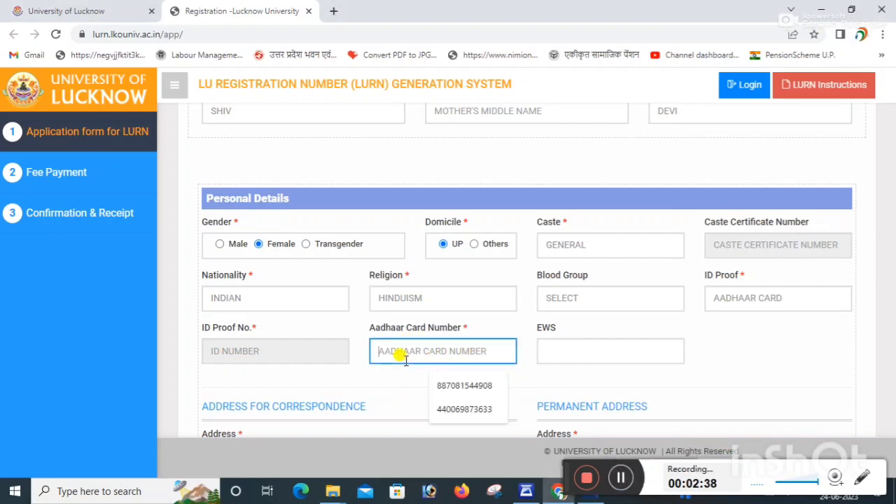
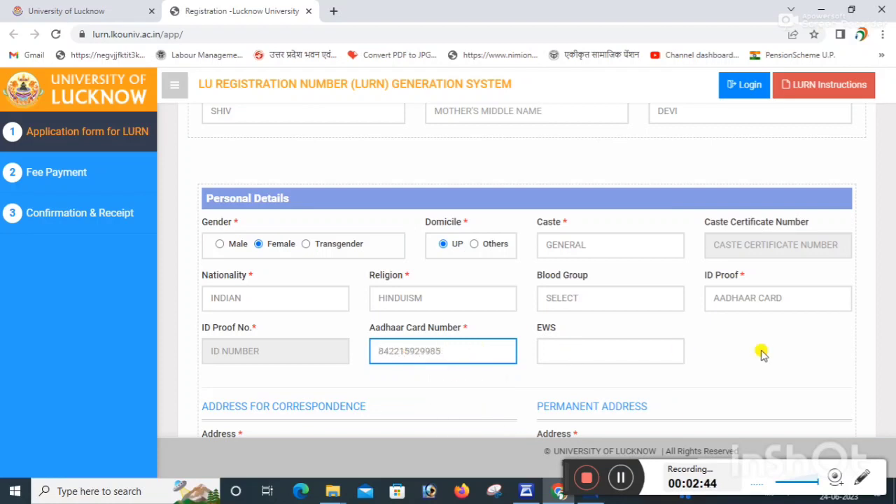
{"action": "left_click", "coordinate": [761, 352]}
{"action": "scroll", "coordinate": [600, 324], "scroll_direction": "down", "scroll_amount": 2}
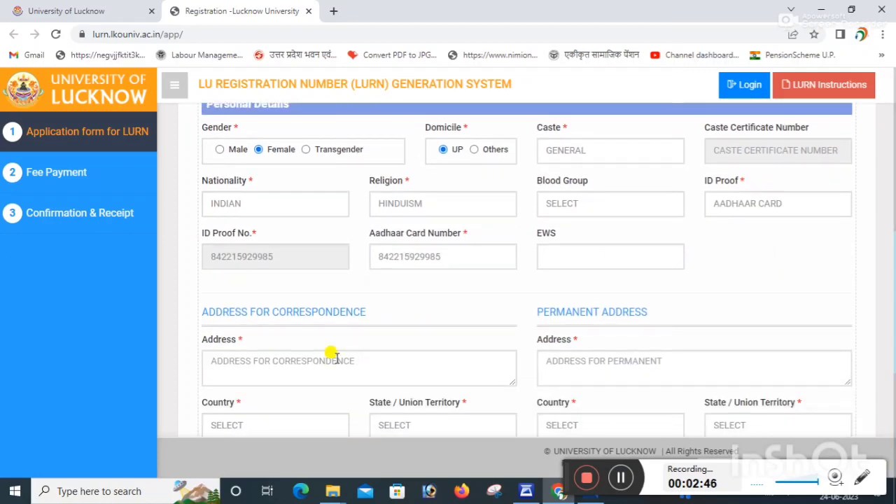
Type the correspondence address and set its country to INDIA
{"action": "scroll", "coordinate": [332, 354], "scroll_direction": "down", "scroll_amount": 3}
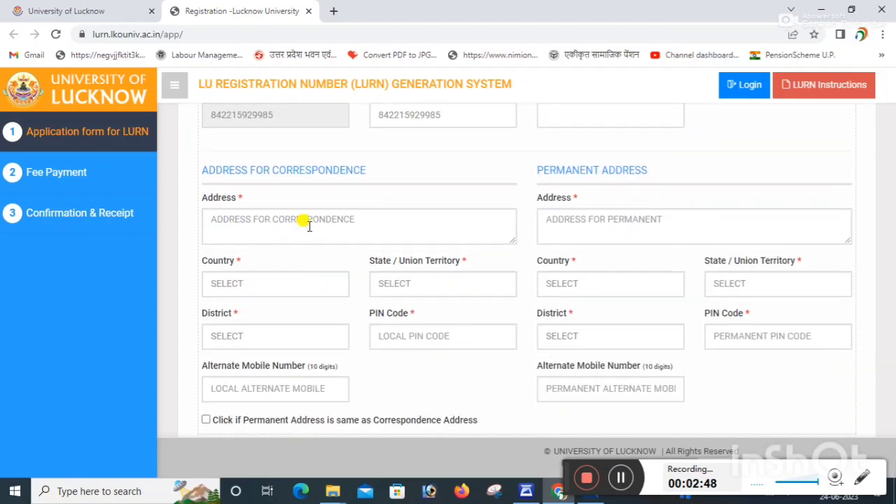
{"action": "left_click", "coordinate": [309, 225]}
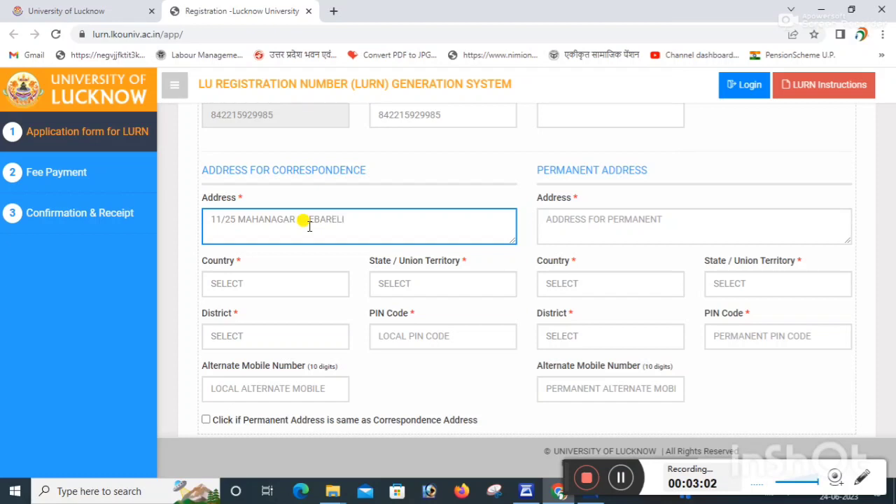
{"action": "left_click", "coordinate": [299, 285]}
{"action": "key", "text": "u"}
{"action": "key", "text": "Return"}
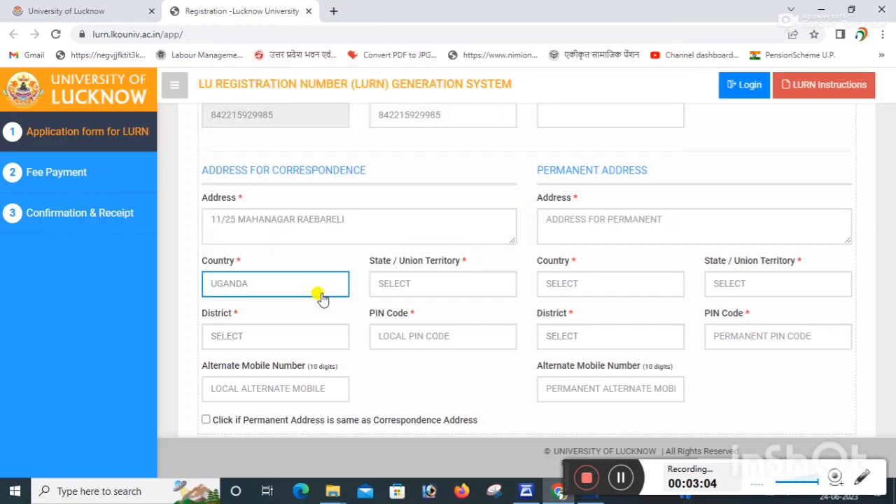
{"action": "left_click", "coordinate": [302, 291]}
{"action": "key", "text": "i"}
{"action": "key", "text": "Return"}
Set the state to UTTAR PRADESH, choose the applicant's district and enter the PIN code
{"action": "left_click", "coordinate": [373, 290]}
{"action": "key", "text": "u"}
{"action": "key", "text": "Return"}
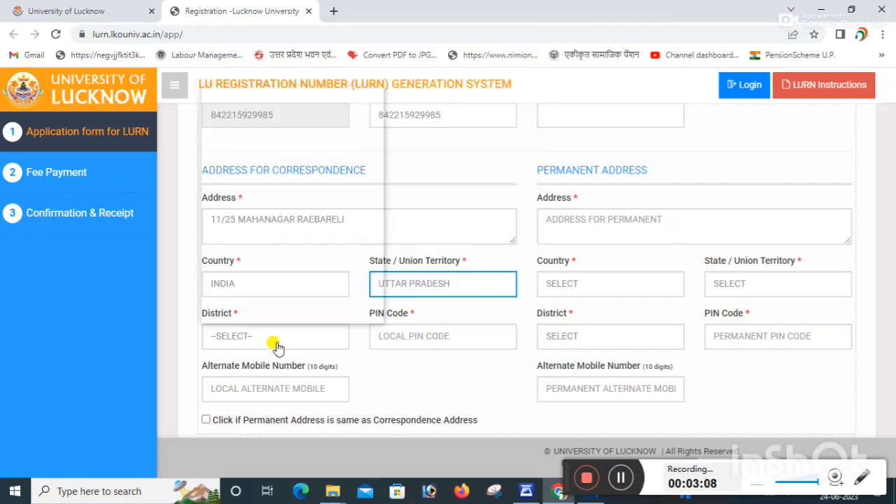
{"action": "left_click", "coordinate": [276, 343]}
{"action": "key", "text": "r"}
{"action": "key", "text": "Return"}
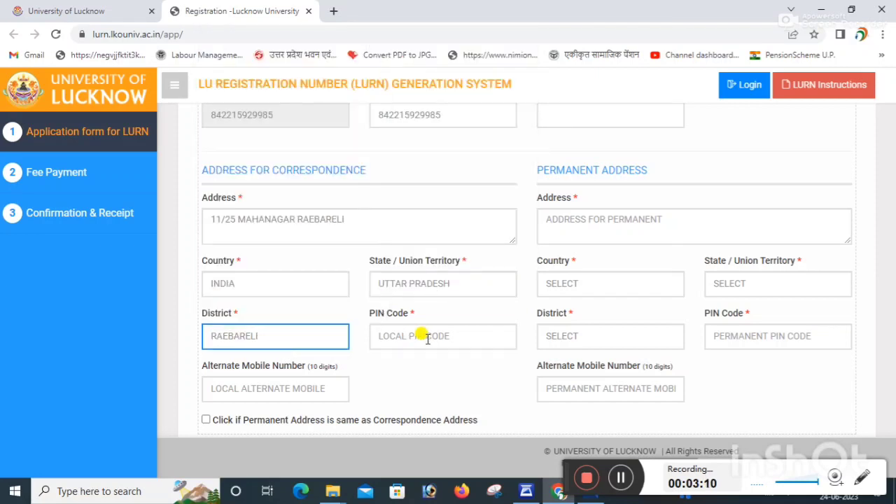
{"action": "left_click", "coordinate": [422, 336]}
{"action": "type", "text": "229001"}
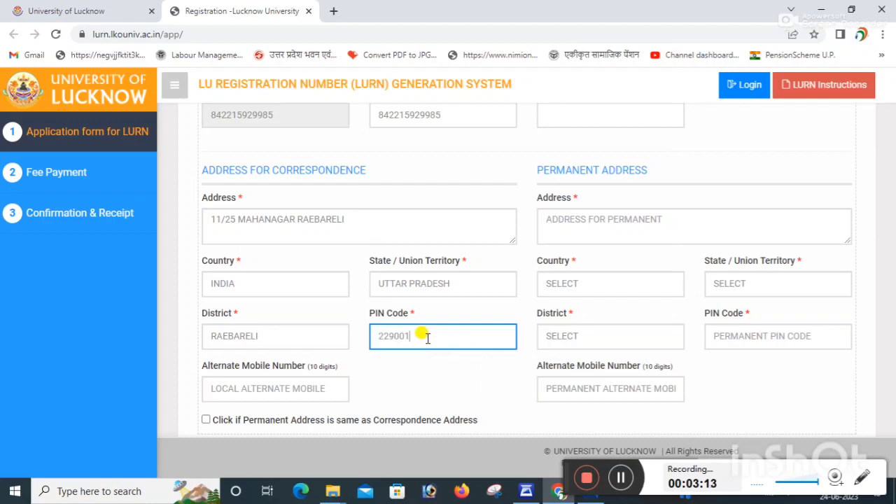
{"action": "left_click", "coordinate": [430, 370]}
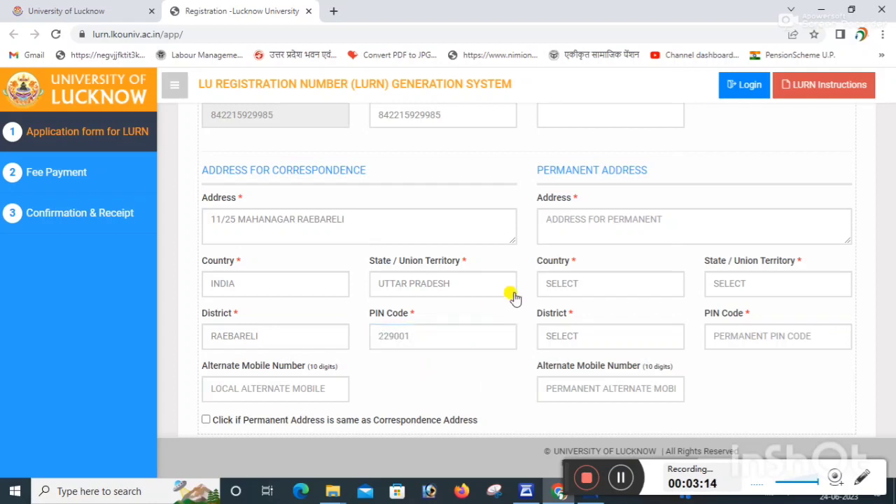
Copy the address to permanent address, accept the declaration, answer captcha 9 and Save
{"action": "scroll", "coordinate": [323, 353], "scroll_direction": "down", "scroll_amount": 1}
{"action": "left_click", "coordinate": [205, 373]}
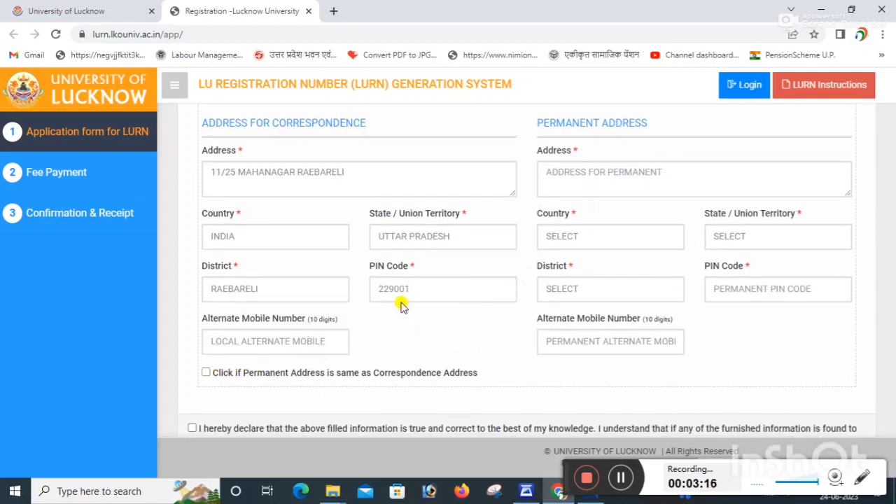
{"action": "scroll", "coordinate": [630, 281], "scroll_direction": "down", "scroll_amount": 2}
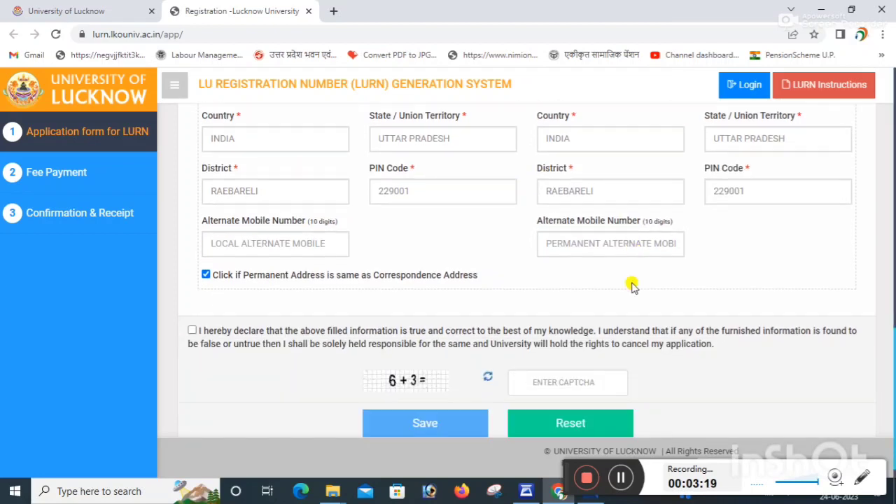
{"action": "left_click", "coordinate": [192, 318]}
{"action": "left_click", "coordinate": [556, 369]}
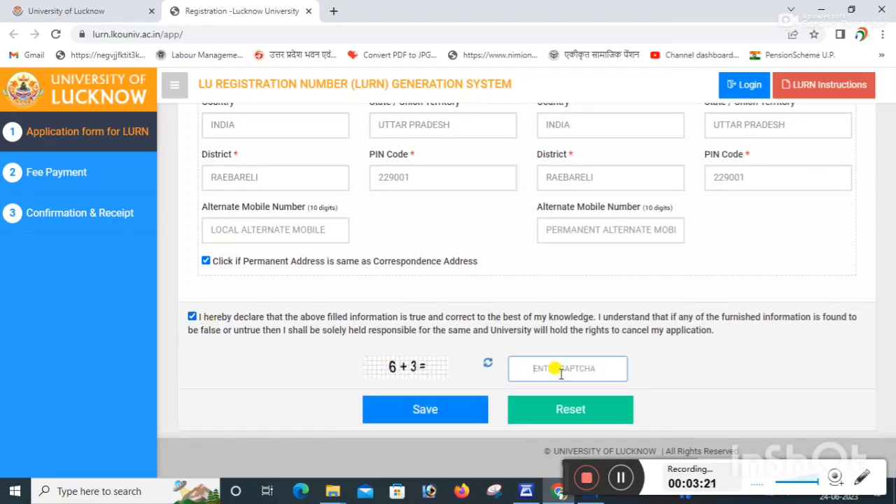
{"action": "type", "text": "9"}
{"action": "left_click", "coordinate": [446, 416]}
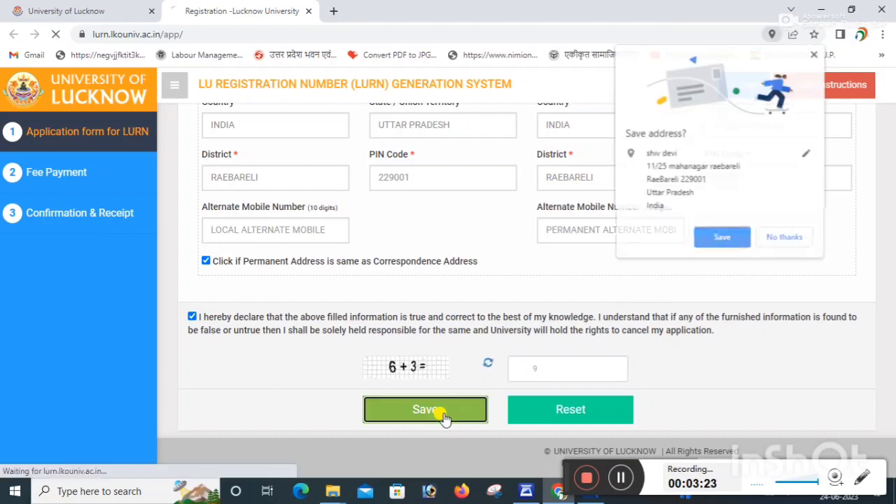
Dismiss the save-address prompt, acknowledge OTP Sent, enter the six-digit OTP and verify it
{"action": "left_click", "coordinate": [771, 238]}
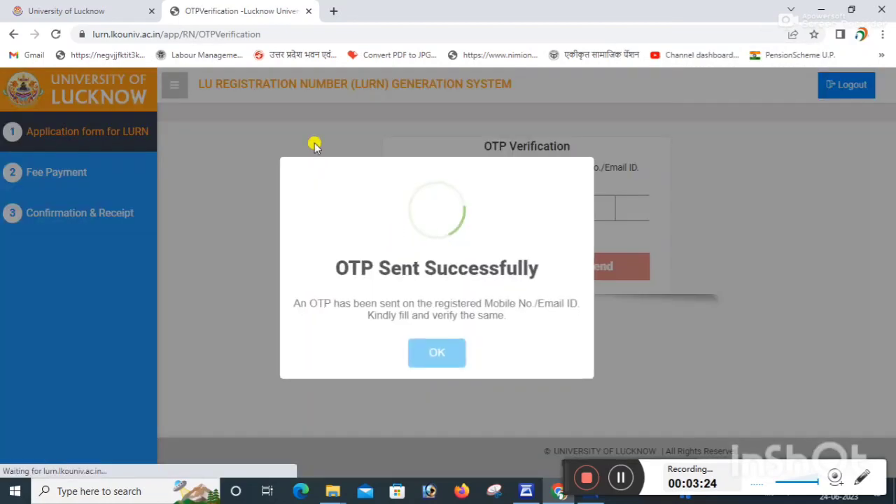
{"action": "left_click", "coordinate": [436, 353]}
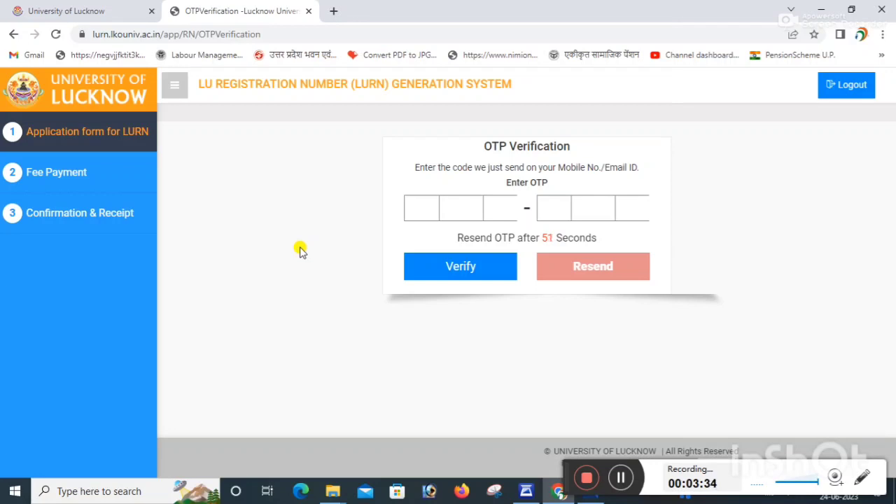
{"action": "left_click", "coordinate": [413, 208]}
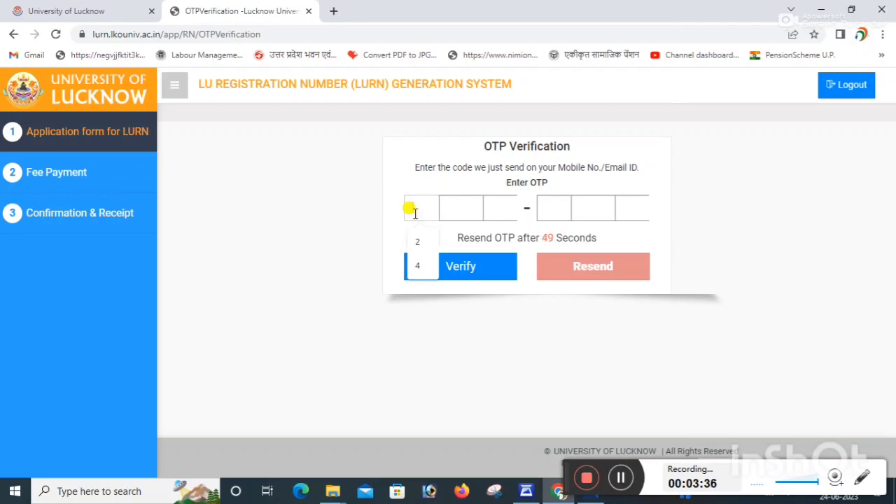
{"action": "left_click", "coordinate": [455, 209]}
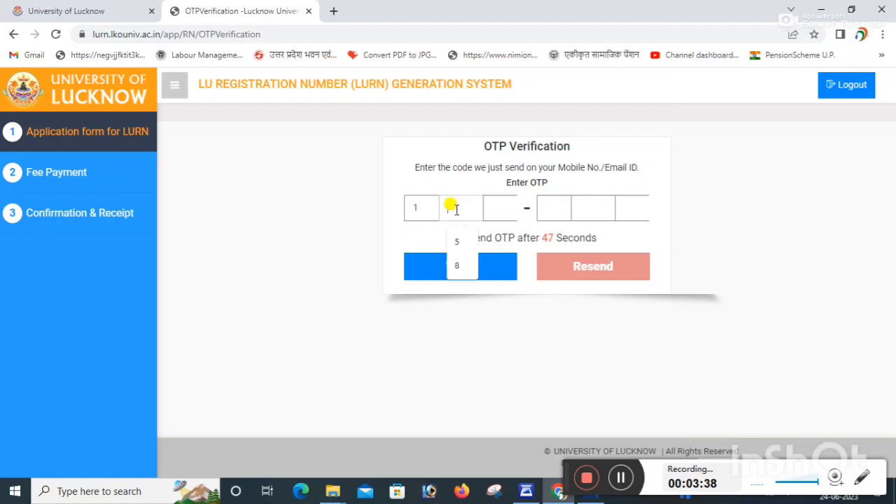
{"action": "left_click", "coordinate": [496, 206]}
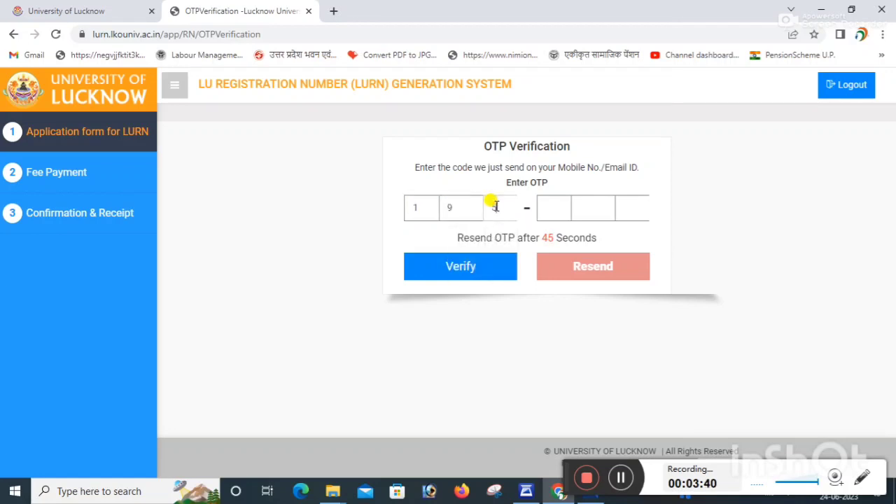
{"action": "left_click", "coordinate": [544, 207]}
{"action": "left_click", "coordinate": [581, 206]}
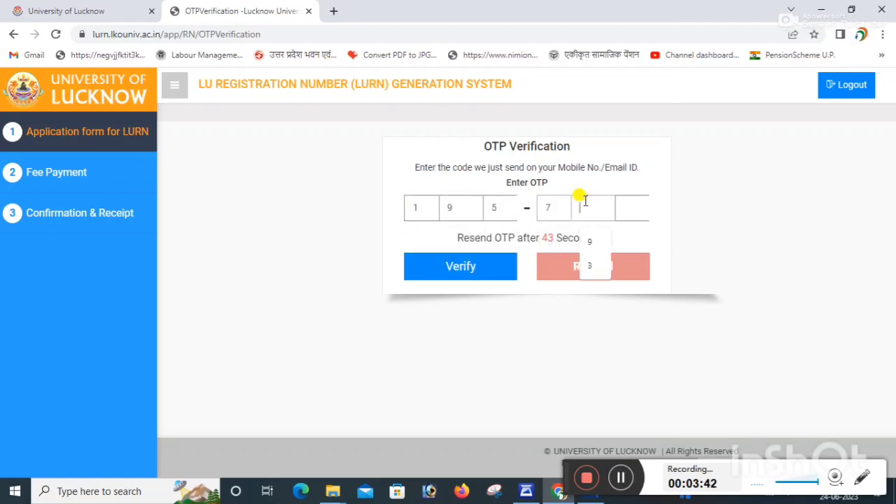
{"action": "left_click", "coordinate": [625, 205]}
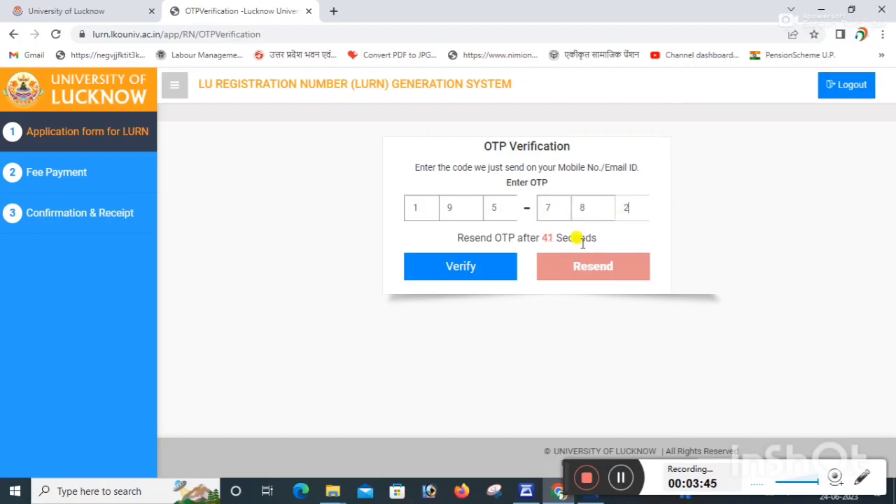
{"action": "left_click", "coordinate": [474, 273]}
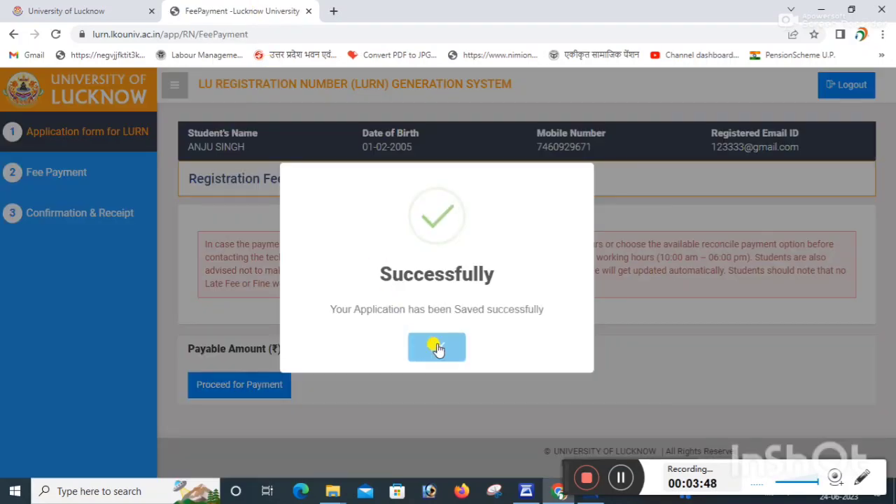
Mark the Proceed for Payment button with a red rectangle, then proceed to pay the ₹100 fee
{"action": "left_click", "coordinate": [437, 348]}
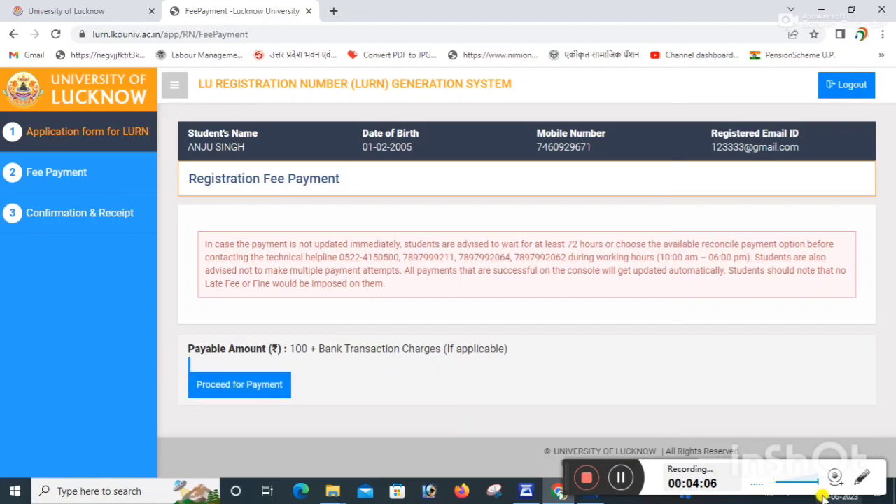
{"action": "left_click", "coordinate": [868, 479]}
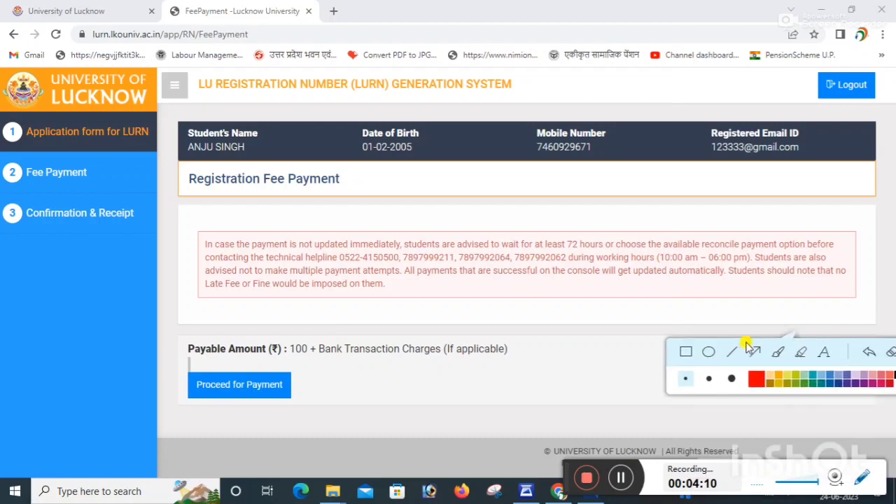
{"action": "left_click", "coordinate": [686, 352]}
{"action": "mouse_move", "coordinate": [163, 357]}
{"action": "left_mouse_down"}
{"action": "mouse_move", "coordinate": [324, 424]}
{"action": "mouse_move", "coordinate": [329, 412]}
{"action": "left_mouse_up"}
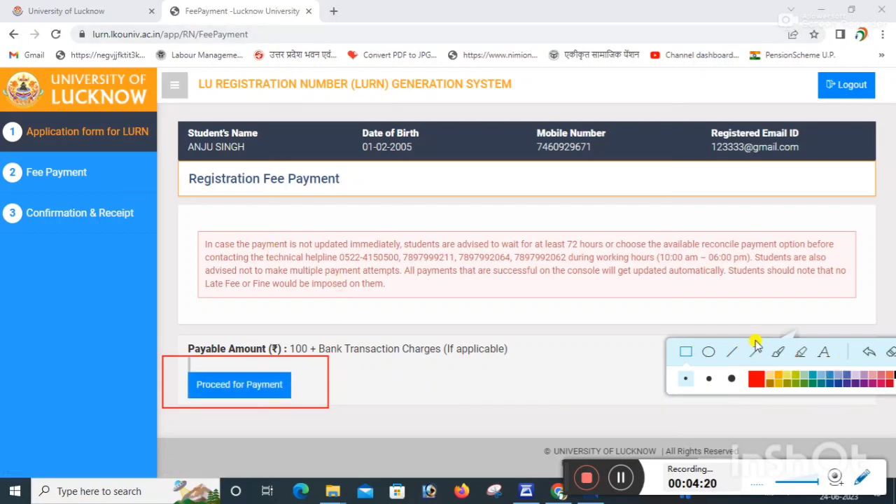
{"action": "left_click", "coordinate": [816, 352]}
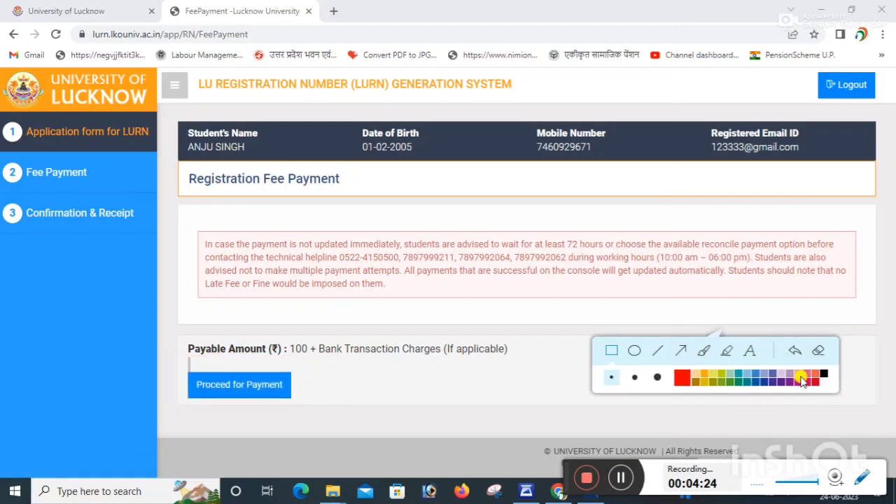
{"action": "left_click", "coordinate": [863, 476]}
{"action": "left_click", "coordinate": [266, 386]}
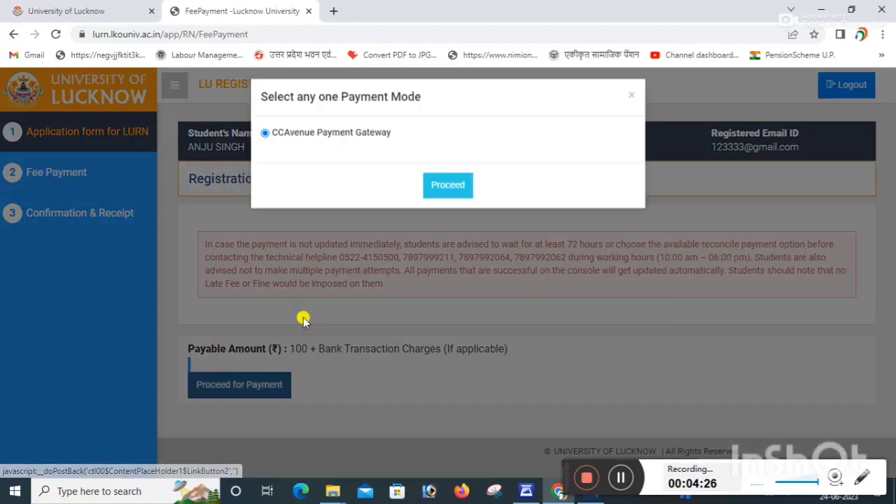
Outline the Proceed step in red, then proceed with the CCAvenue Payment Gateway
{"action": "left_click", "coordinate": [865, 479]}
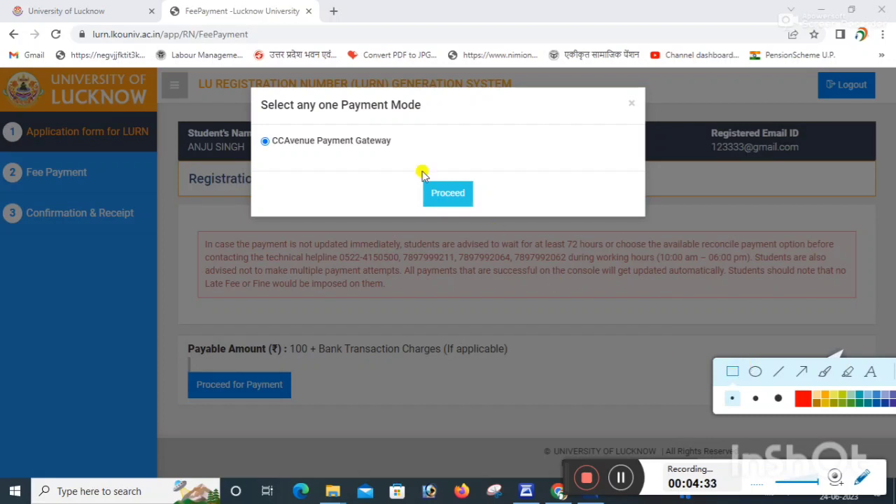
{"action": "left_click_drag", "start_coordinate": [415, 168], "coordinate": [479, 207]}
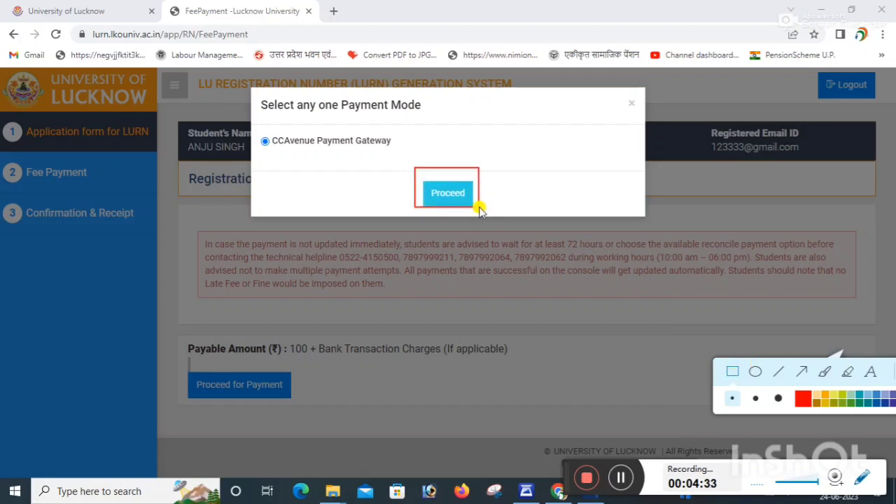
{"action": "left_click", "coordinate": [860, 480]}
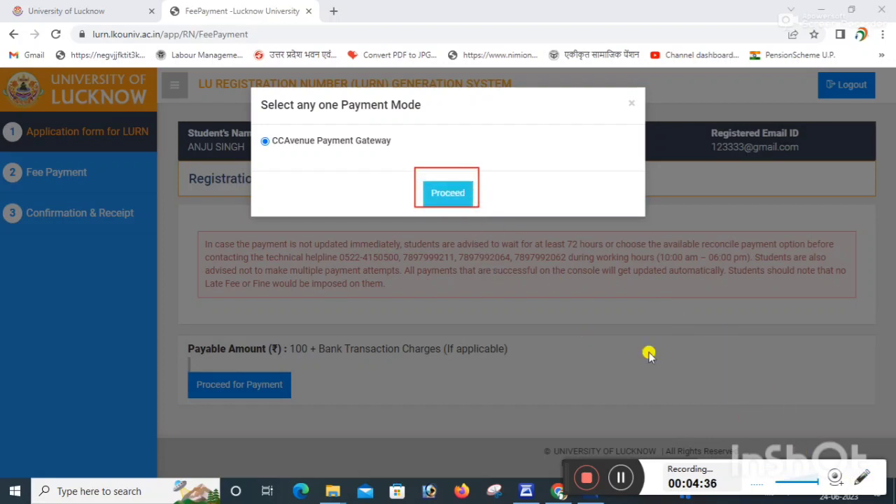
{"action": "left_click", "coordinate": [448, 192]}
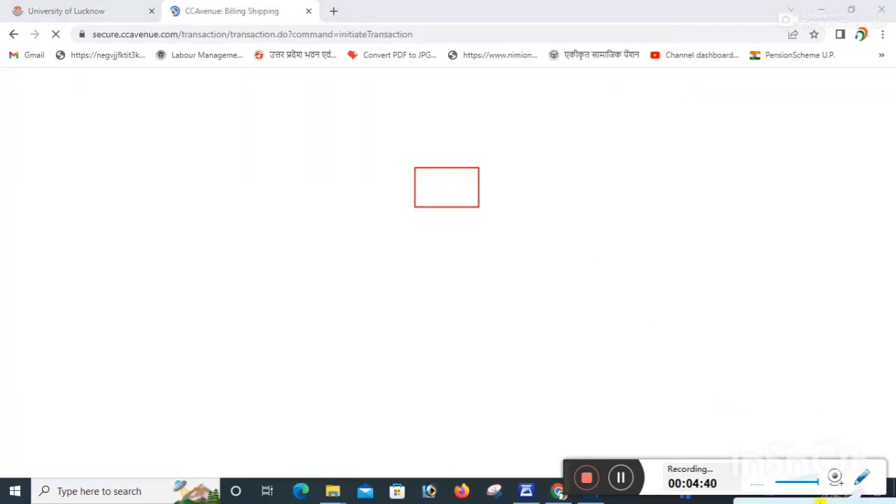
Wipe the leftover red annotation and move the annotation toolbar out of the way
{"action": "left_click_drag", "start_coordinate": [820, 501], "coordinate": [691, 267]}
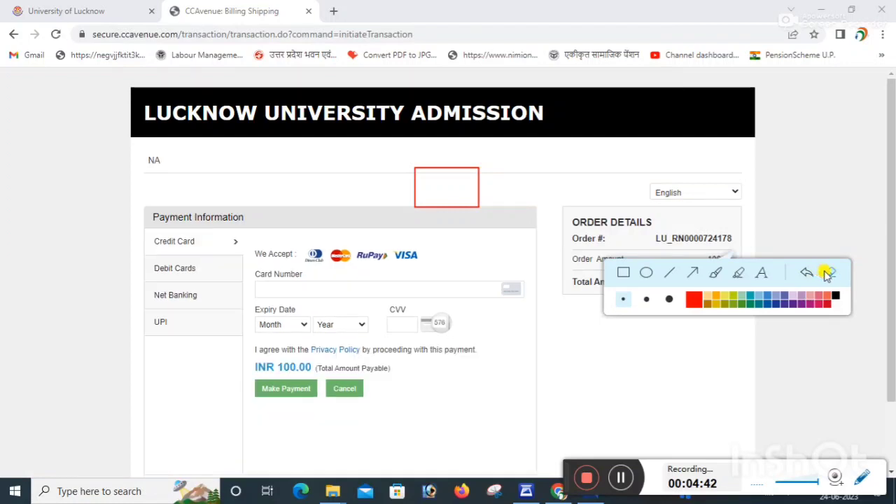
{"action": "left_click", "coordinate": [832, 273]}
{"action": "left_click_drag", "start_coordinate": [613, 273], "coordinate": [790, 223]}
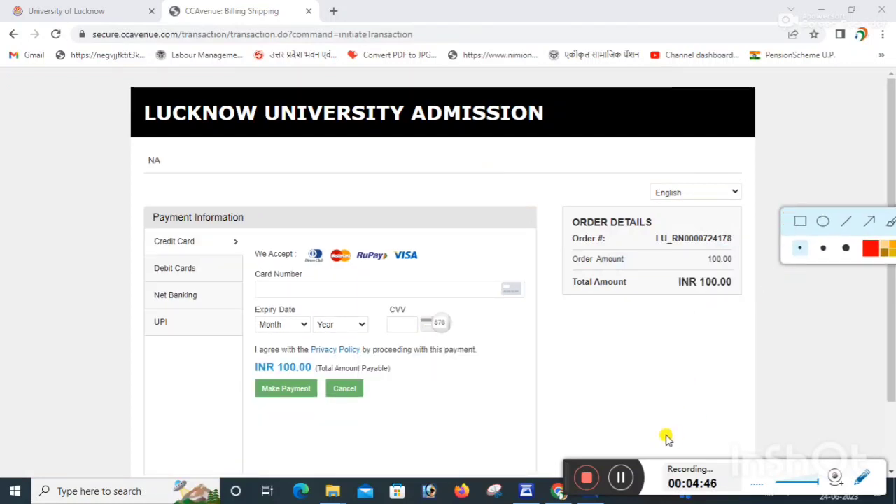
{"action": "mouse_move", "coordinate": [785, 223]}
{"action": "left_mouse_down"}
{"action": "mouse_move", "coordinate": [691, 149]}
{"action": "mouse_move", "coordinate": [615, 124]}
{"action": "left_mouse_up"}
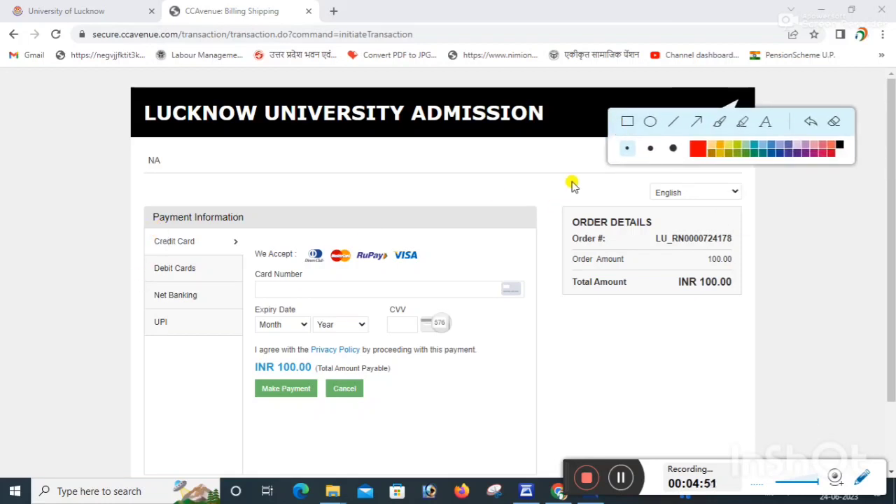
Outline Credit Card, Debit Cards, Net Banking and UPI in red, clear them, and select UPI
{"action": "left_click_drag", "start_coordinate": [140, 224], "coordinate": [236, 249]}
{"action": "left_click_drag", "start_coordinate": [143, 255], "coordinate": [220, 280]}
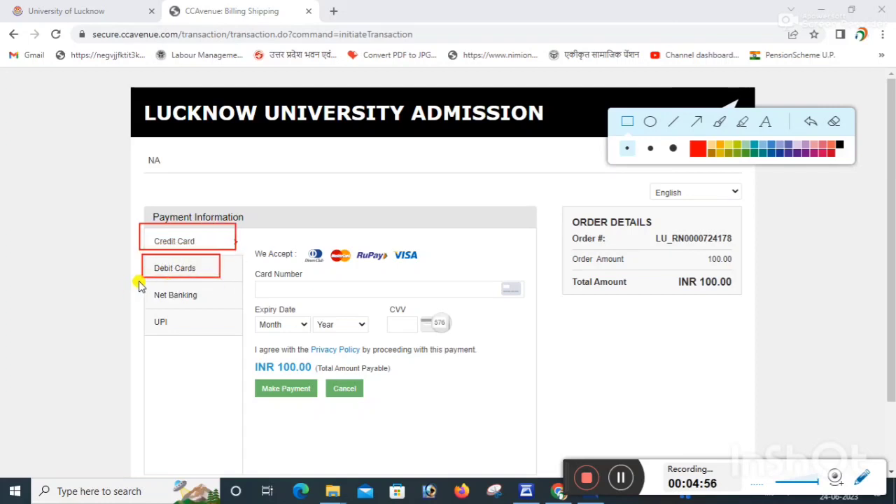
{"action": "left_click_drag", "start_coordinate": [139, 281], "coordinate": [221, 306]}
{"action": "left_click_drag", "start_coordinate": [139, 308], "coordinate": [221, 334]}
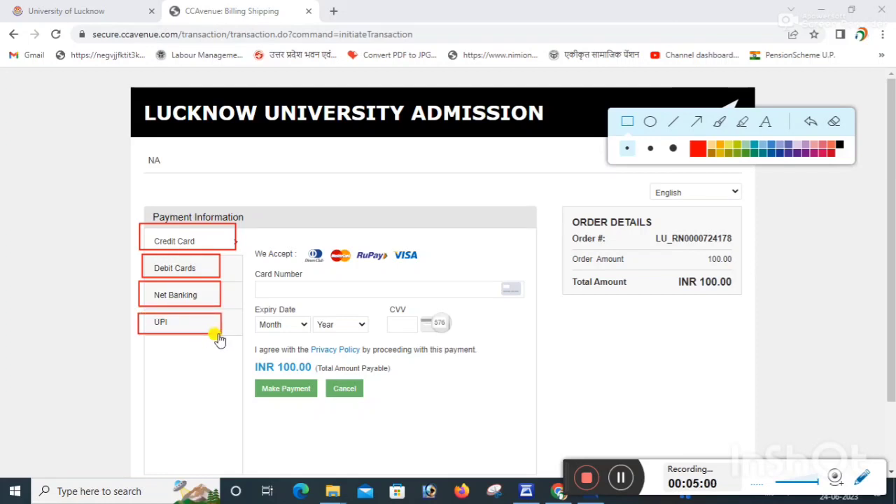
{"action": "left_click", "coordinate": [835, 124]}
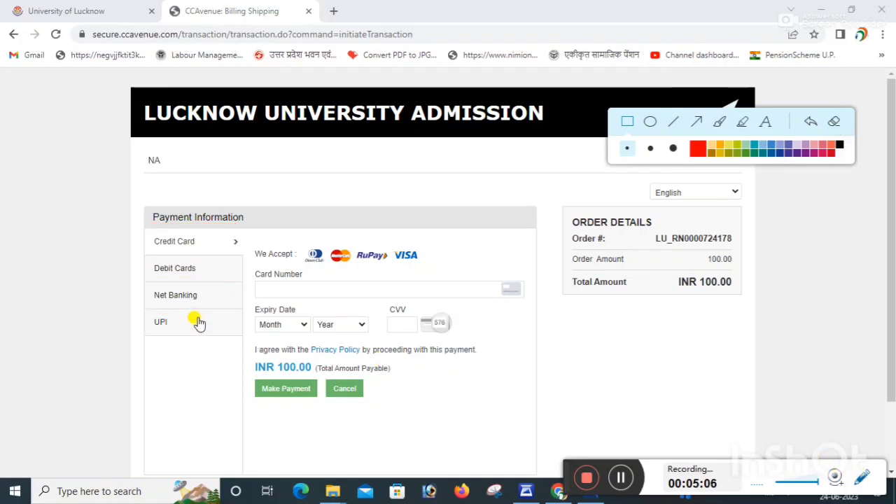
{"action": "left_click", "coordinate": [861, 478]}
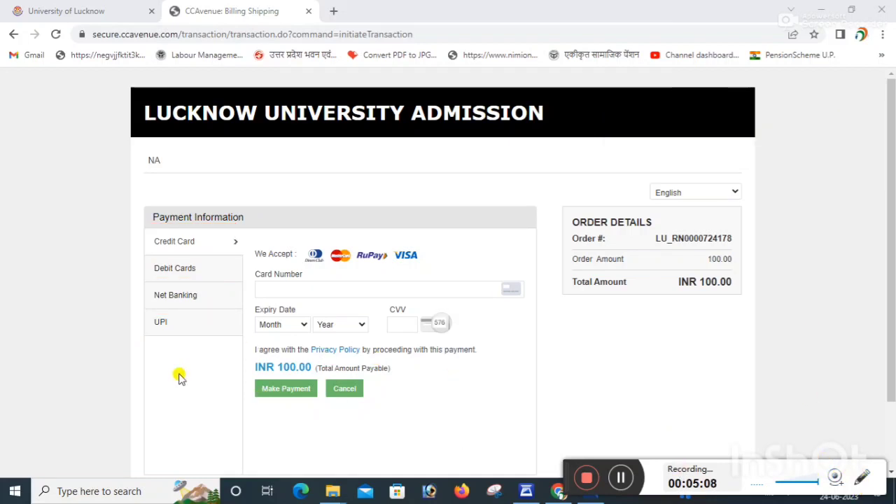
{"action": "left_click", "coordinate": [160, 326]}
Outline the BHIM, PhonePe, GPay (Tez) and Paytm UPI options in red
{"action": "scroll", "coordinate": [153, 315], "scroll_direction": "down", "scroll_amount": 2}
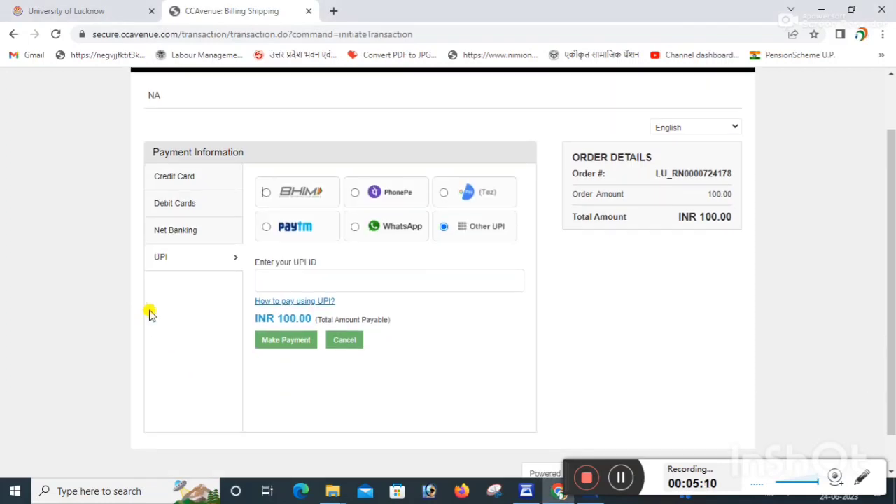
{"action": "left_click", "coordinate": [862, 479]}
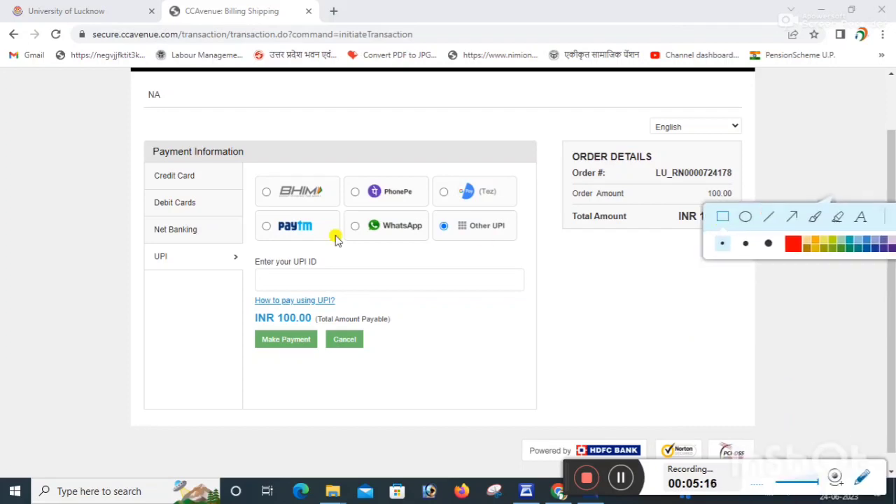
{"action": "mouse_move", "coordinate": [253, 164]}
{"action": "left_mouse_down"}
{"action": "mouse_move", "coordinate": [275, 190]}
{"action": "mouse_move", "coordinate": [331, 201]}
{"action": "left_mouse_up"}
{"action": "mouse_move", "coordinate": [339, 155]}
{"action": "left_mouse_down"}
{"action": "mouse_move", "coordinate": [367, 202]}
{"action": "mouse_move", "coordinate": [420, 206]}
{"action": "left_mouse_up"}
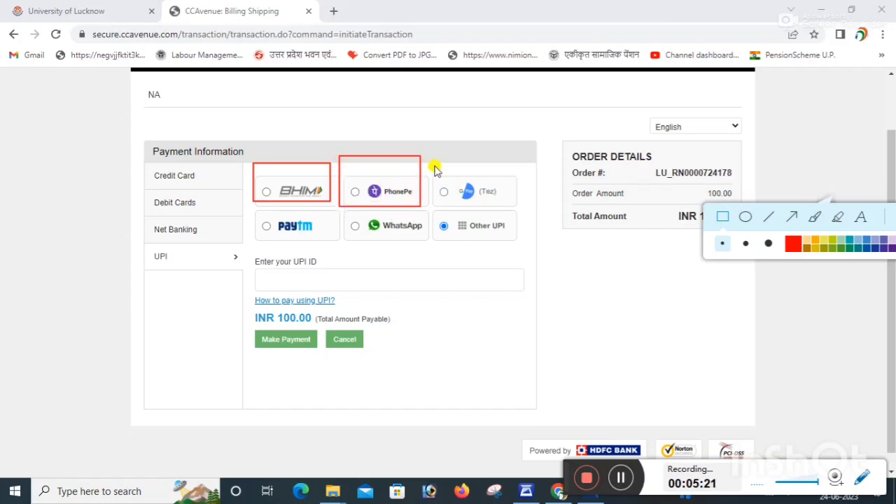
{"action": "mouse_move", "coordinate": [436, 163]}
{"action": "left_mouse_down"}
{"action": "mouse_move", "coordinate": [460, 199]}
{"action": "mouse_move", "coordinate": [509, 204]}
{"action": "left_mouse_up"}
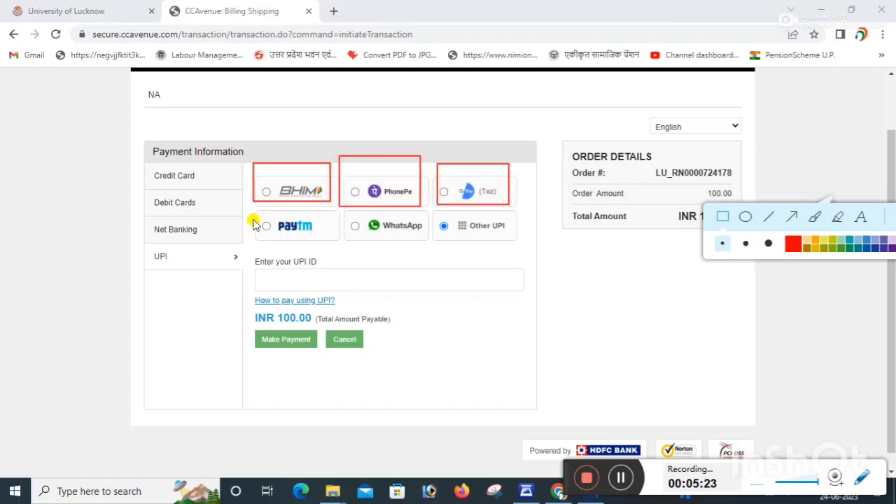
{"action": "mouse_move", "coordinate": [248, 213]}
{"action": "left_mouse_down"}
{"action": "mouse_move", "coordinate": [338, 237]}
{"action": "mouse_move", "coordinate": [513, 246]}
{"action": "left_mouse_up"}
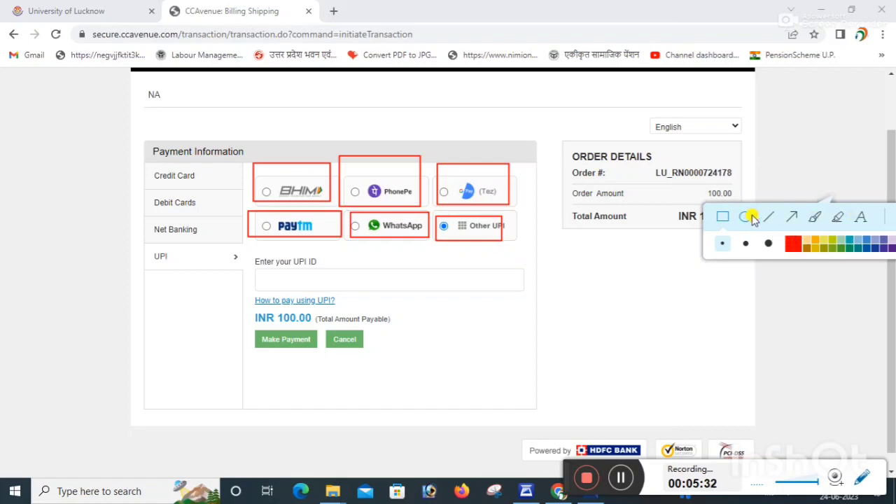
Box the UPI ID entry in red and underline where the UPI ID goes
{"action": "left_click_drag", "start_coordinate": [263, 273], "coordinate": [429, 294]}
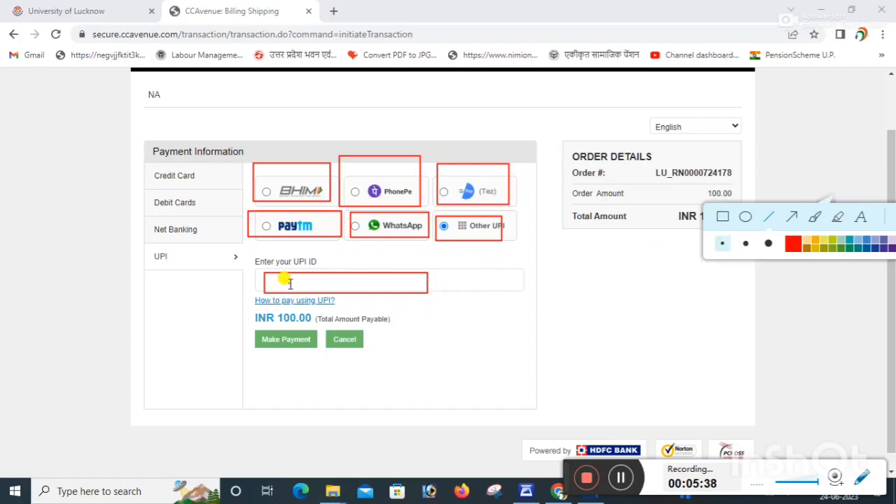
{"action": "left_click_drag", "start_coordinate": [287, 282], "coordinate": [409, 286]}
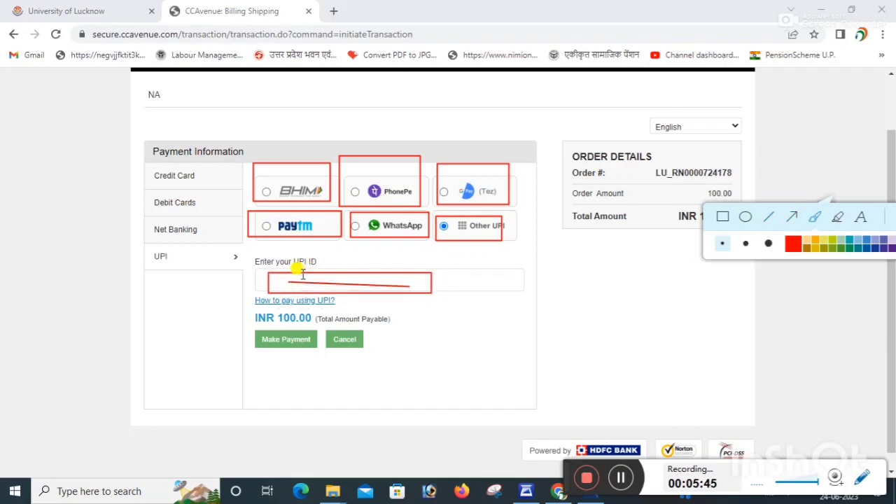
{"action": "left_click", "coordinate": [860, 476]}
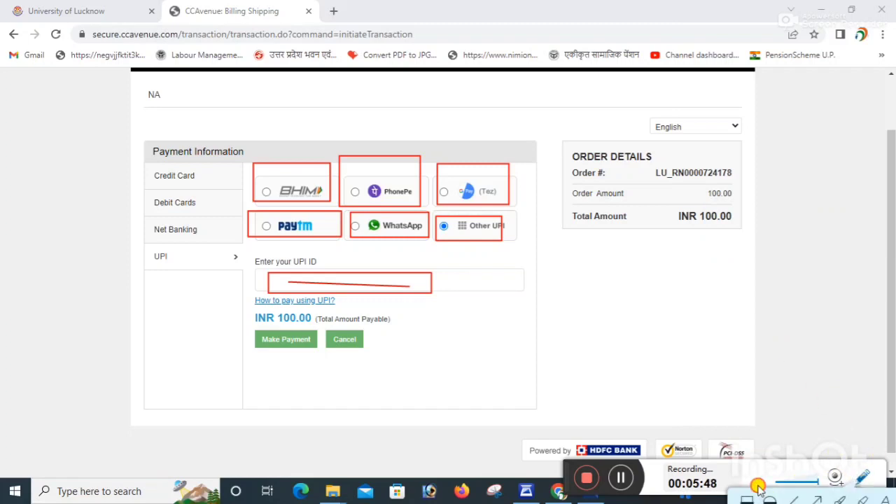
{"action": "left_click", "coordinate": [861, 476]}
Clear the outlines, submit payment with an empty UPI ID, and start a text note below
{"action": "left_click", "coordinate": [889, 392]}
{"action": "scroll", "coordinate": [306, 344], "scroll_direction": "down", "scroll_amount": 1}
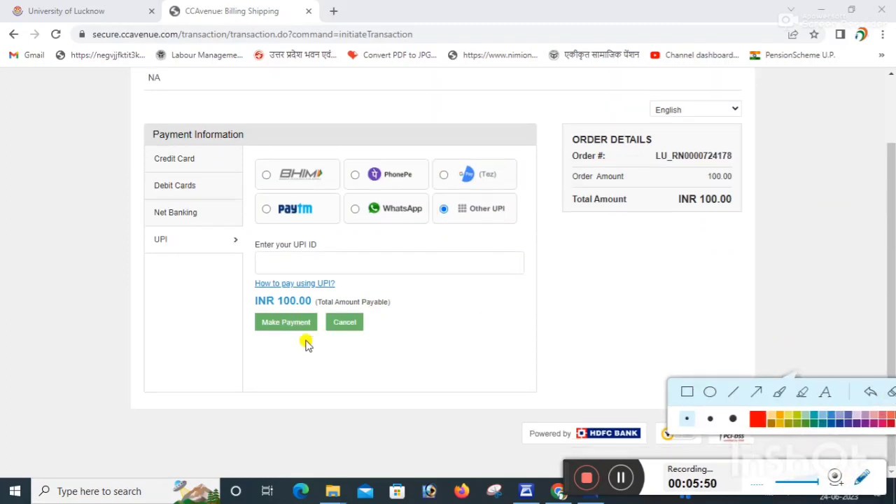
{"action": "left_click", "coordinate": [279, 323]}
{"action": "left_click", "coordinate": [538, 359]}
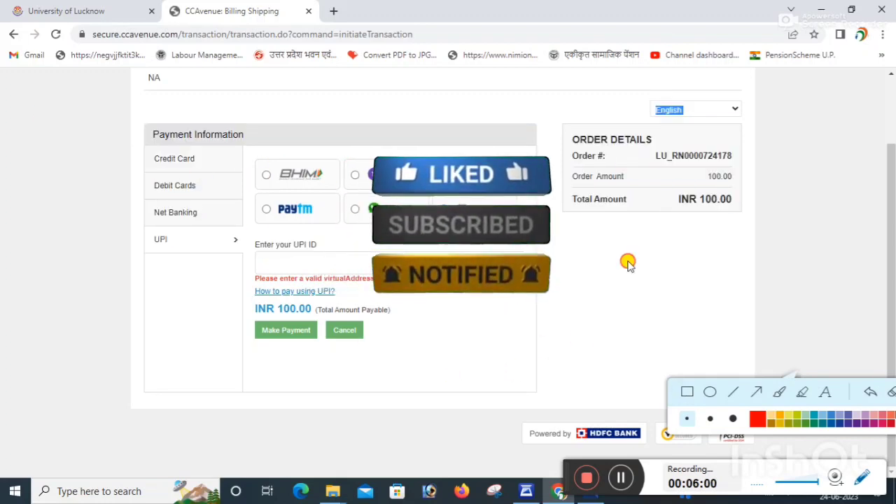
{"action": "left_click", "coordinate": [828, 392]}
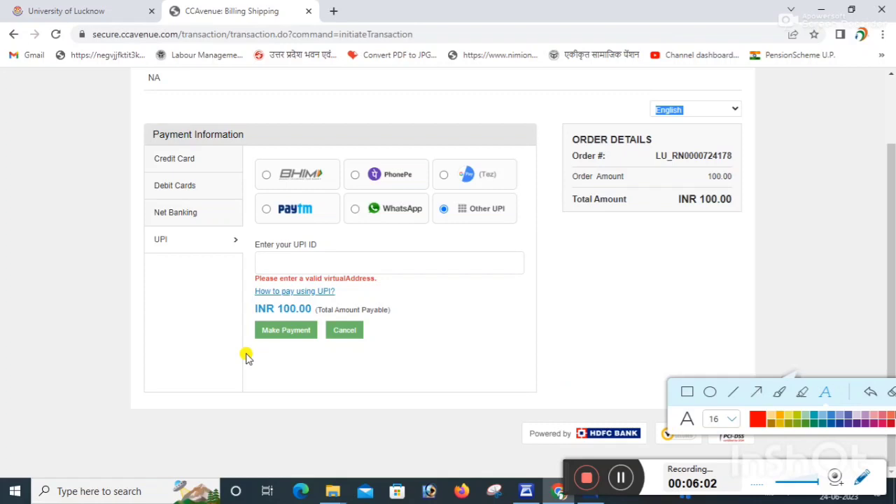
{"action": "left_click", "coordinate": [130, 339]}
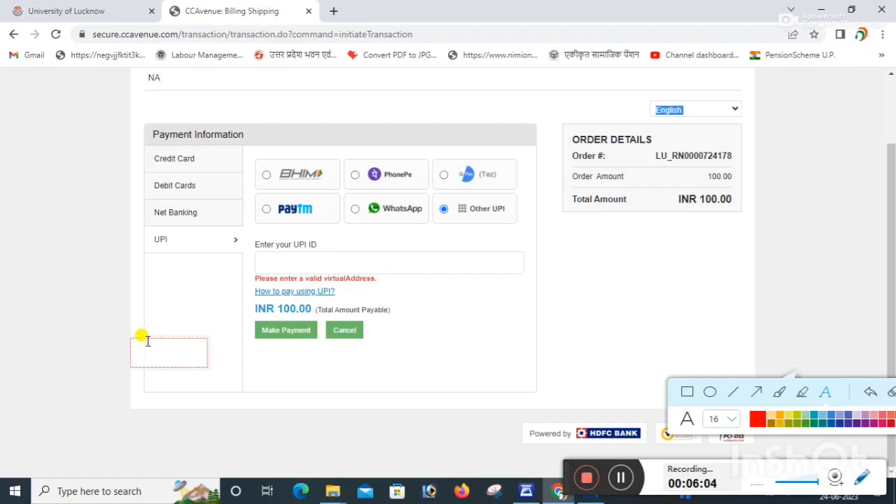